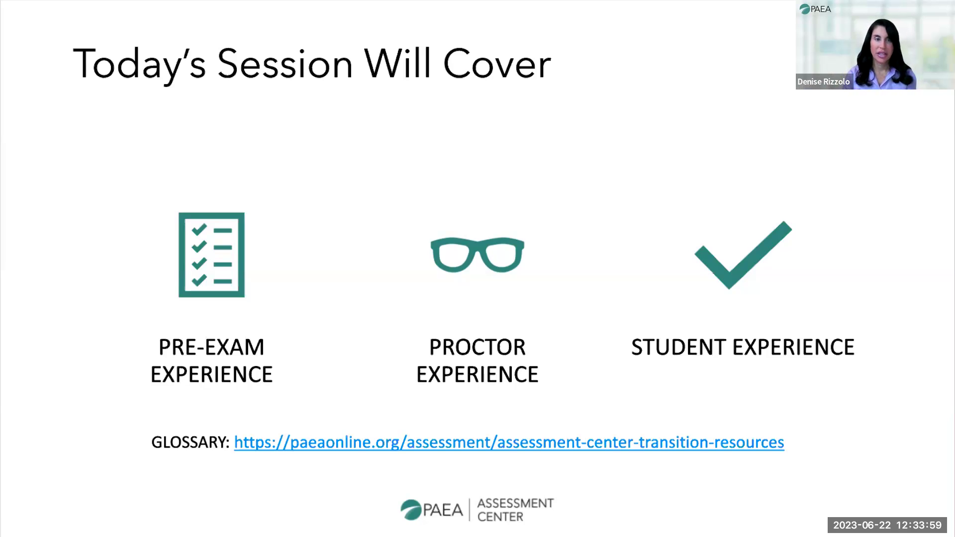
Exit the full-screen slideshow so the 'Today's Session Will Cover' slide shows in Safari
key(Escape)
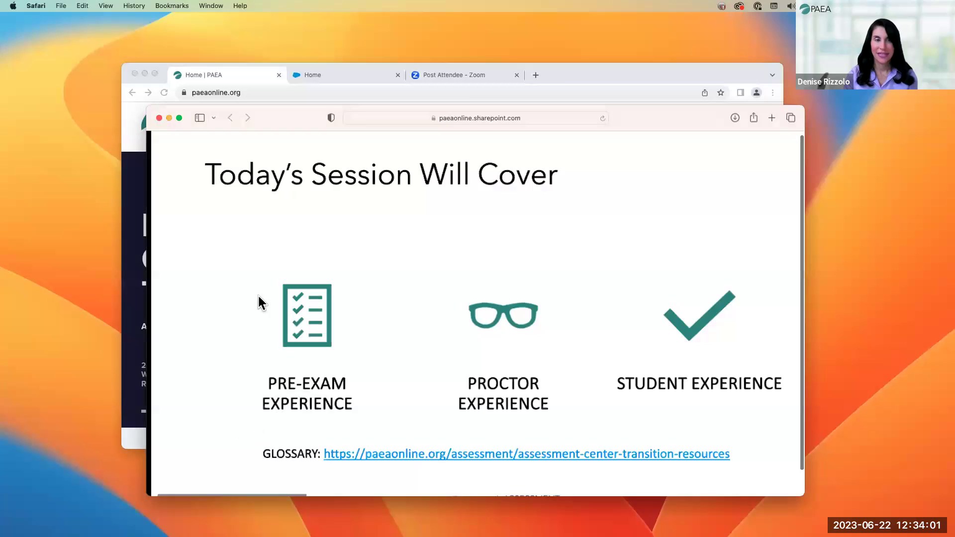
Bring the PAEA website Chrome window to the front and make it full screen
click(230, 77)
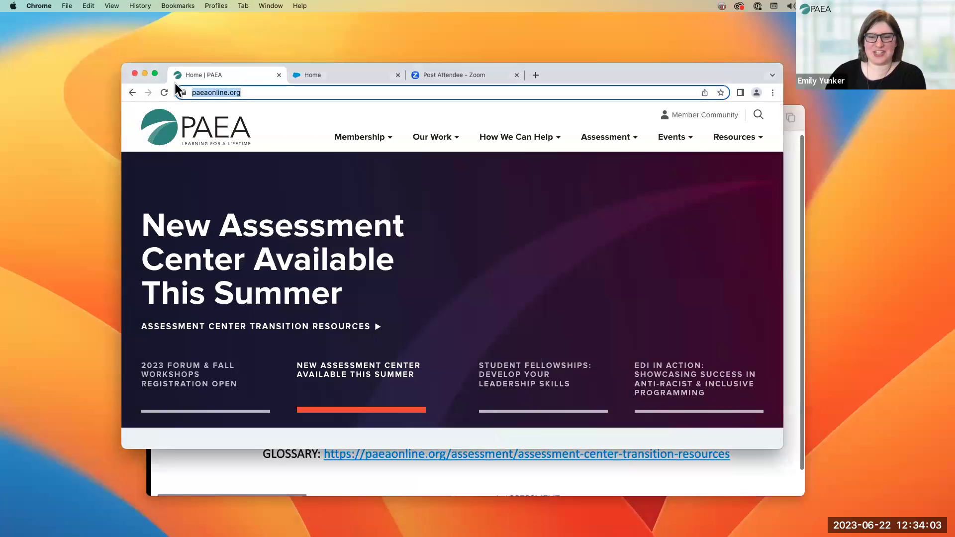
click(154, 74)
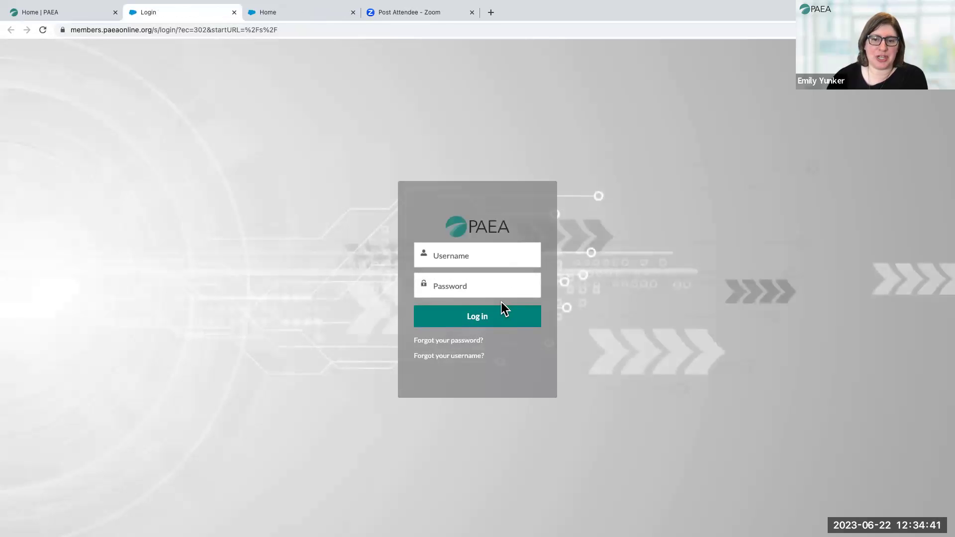
From the member community home page, choose Assessment Center > Exam Delivery Platform
click(317, 33)
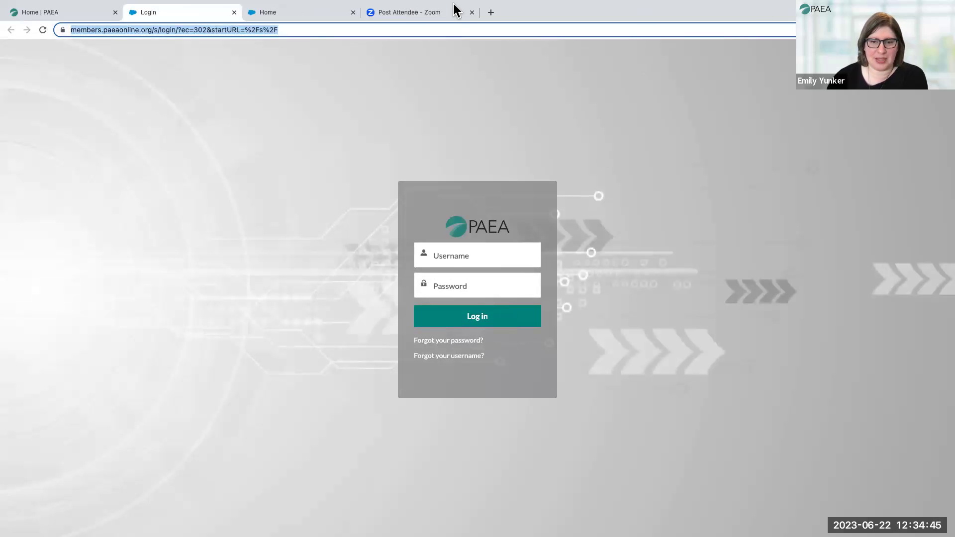
click(273, 36)
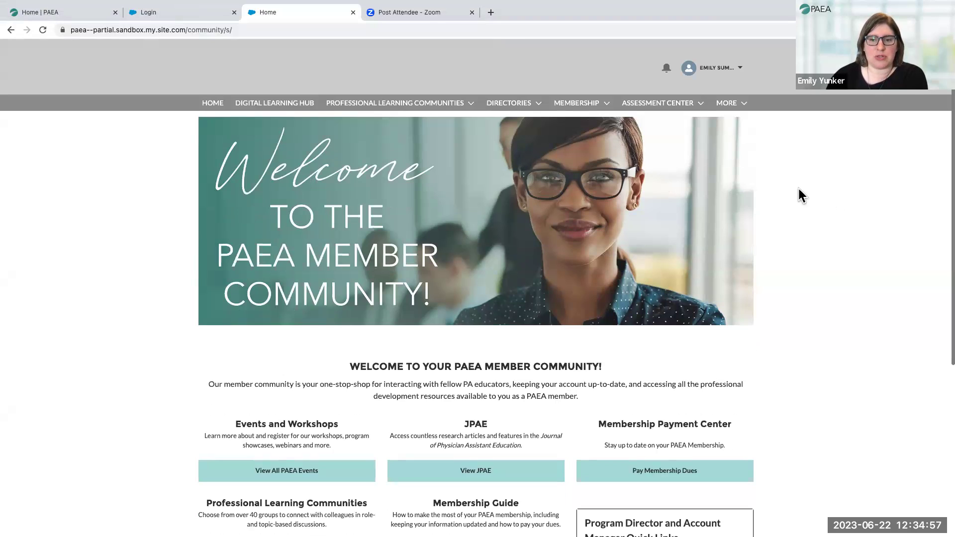
click(607, 105)
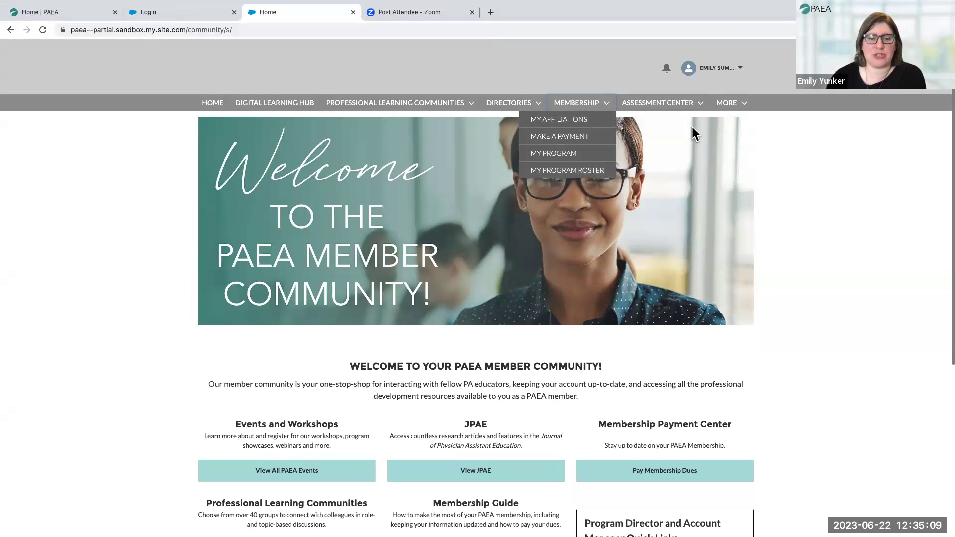
click(702, 107)
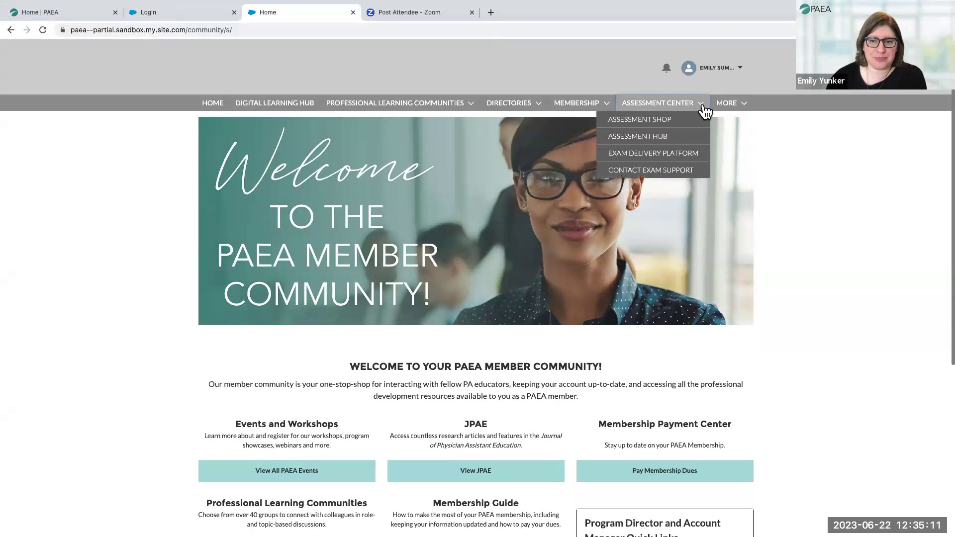
click(690, 156)
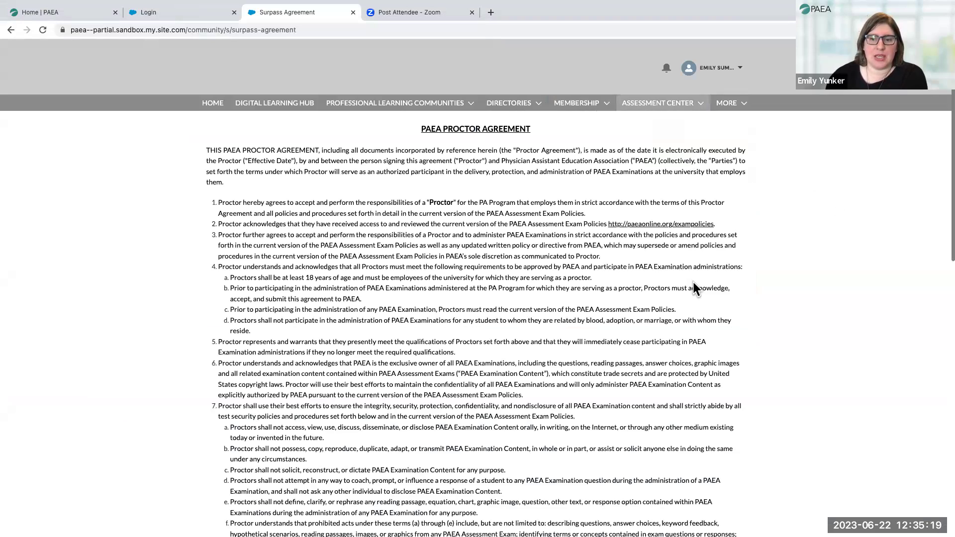
Scroll to the end of the PAEA Proctor Agreement, tick I agree, and submit it
scroll(693, 282, down, 2)
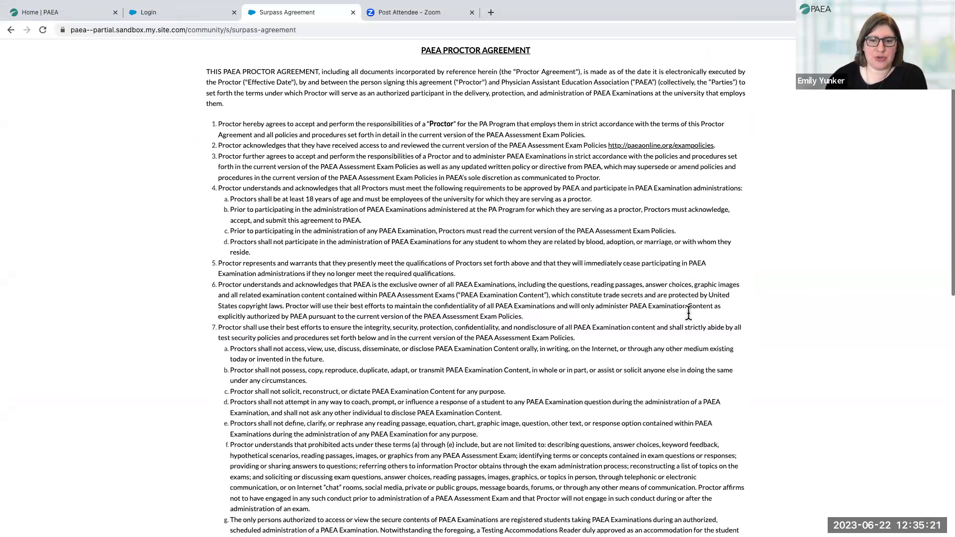
scroll(692, 298, down, 2)
scroll(688, 313, down, 2)
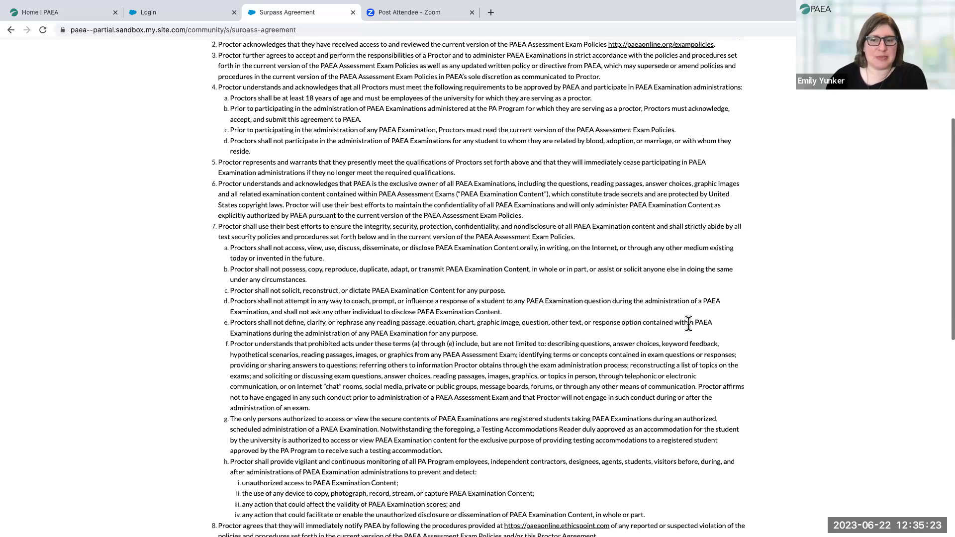
scroll(681, 394, down, 3)
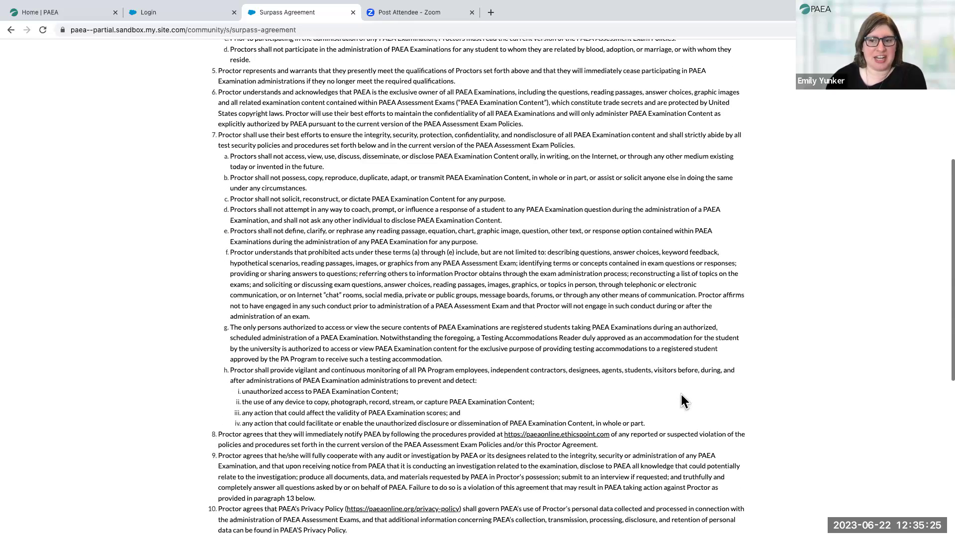
scroll(681, 396, down, 3)
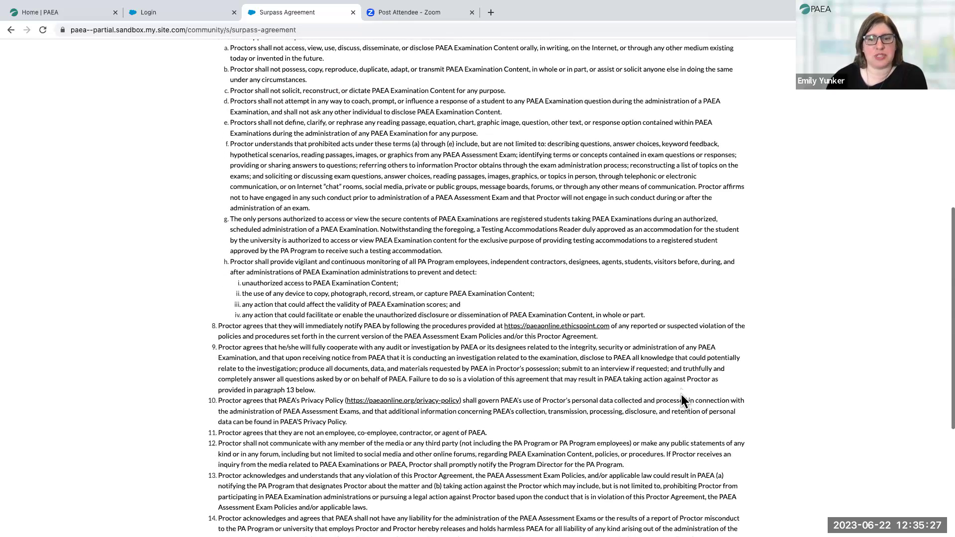
scroll(681, 398, down, 3)
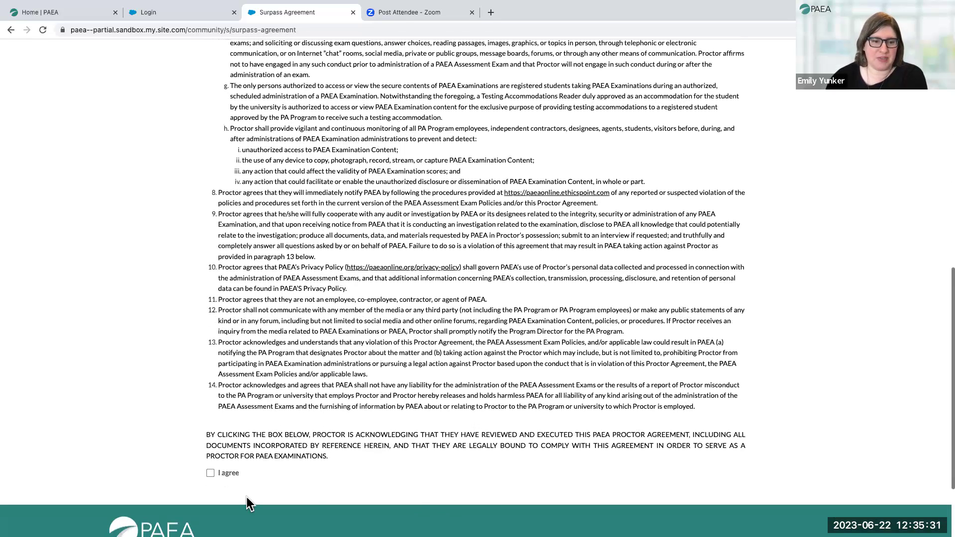
click(209, 473)
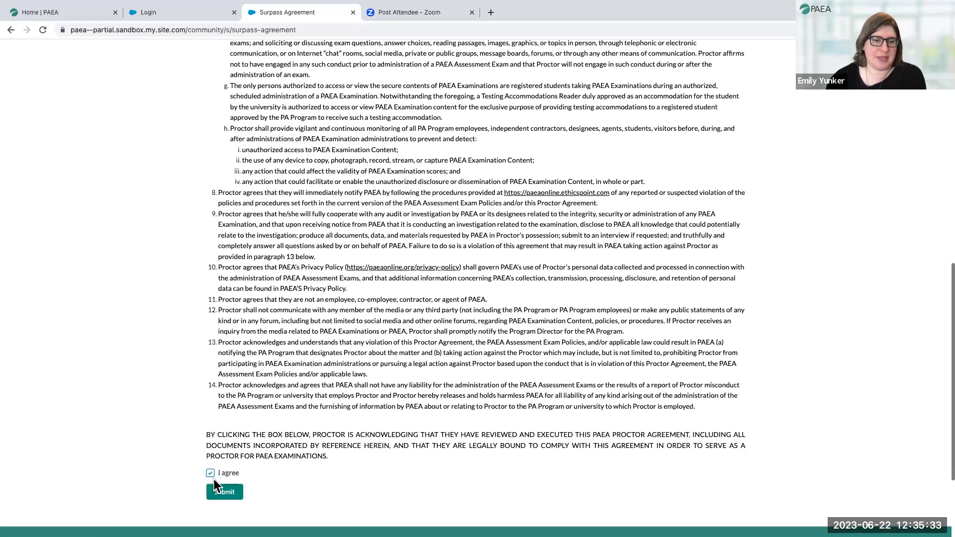
click(219, 492)
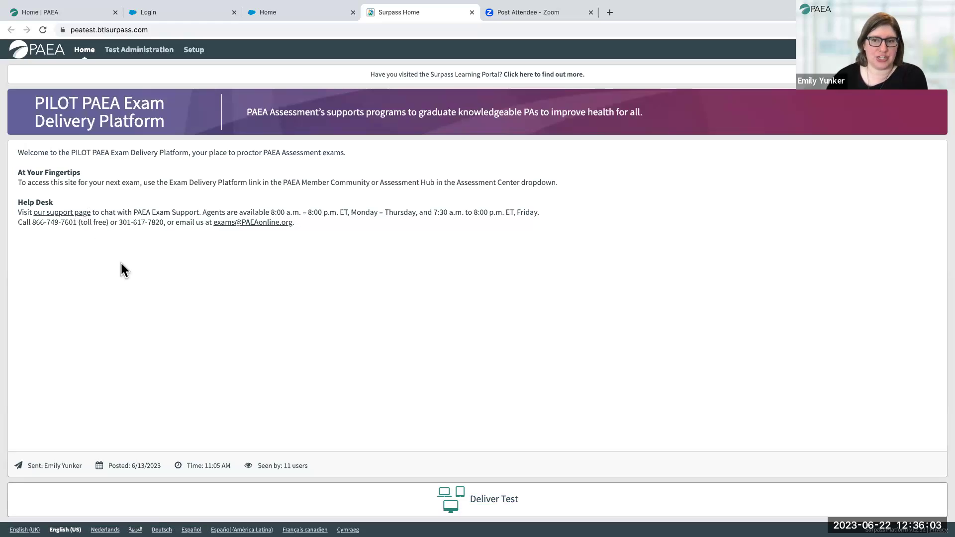
Open Test Administration and use Upload Responses on the FMEOR_Remote test dated 6/21/2023
click(142, 56)
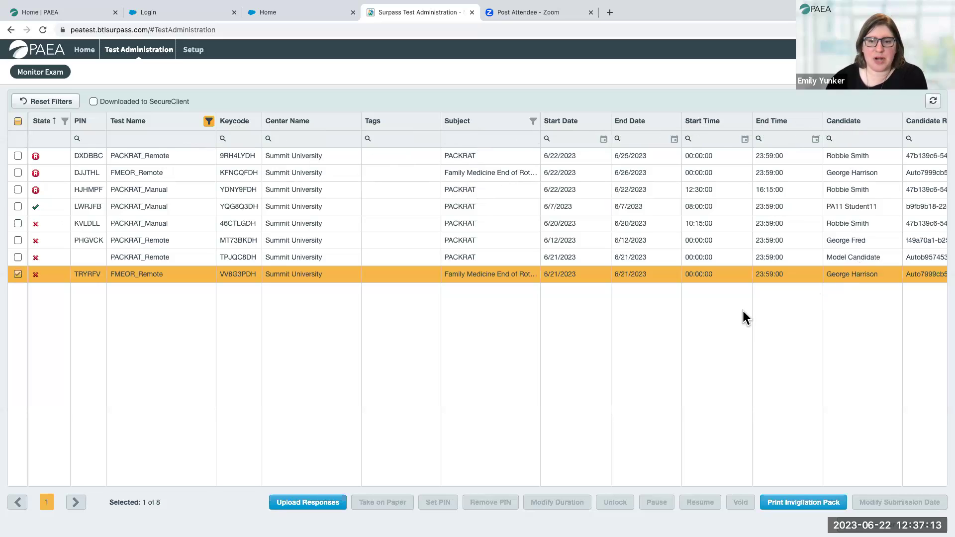
click(330, 514)
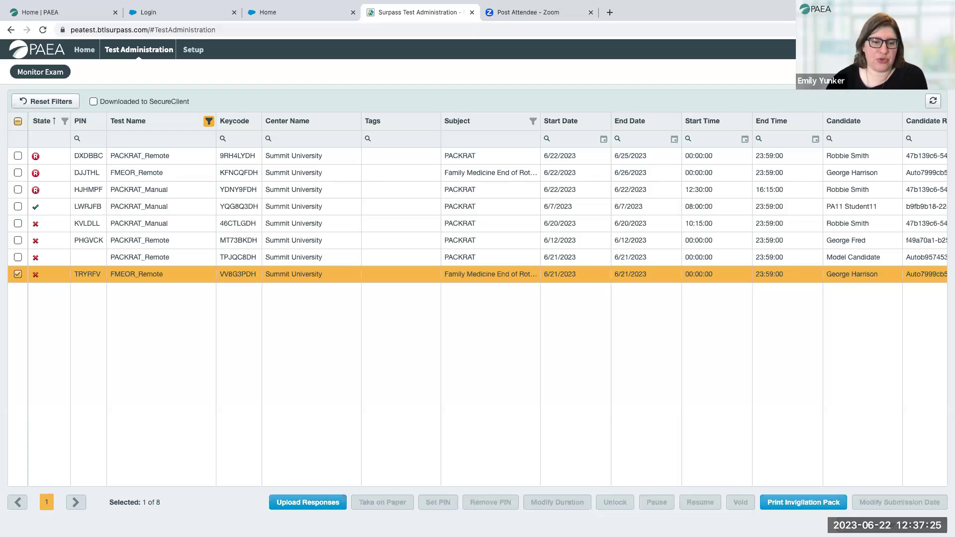
click(326, 502)
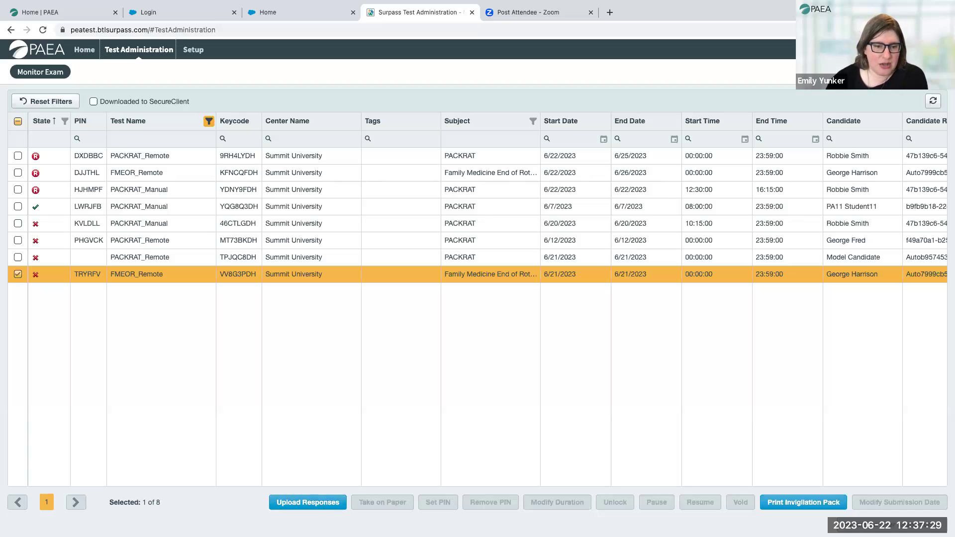
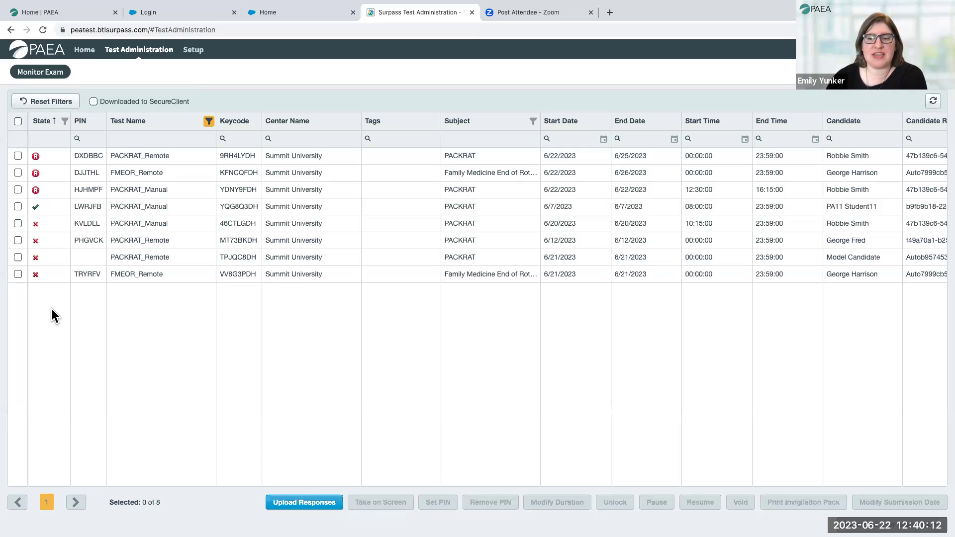
Generate the 6/22 PACKRAT_Manual invigilation pack PDF with register, invigilation report and keycode slips
click(18, 190)
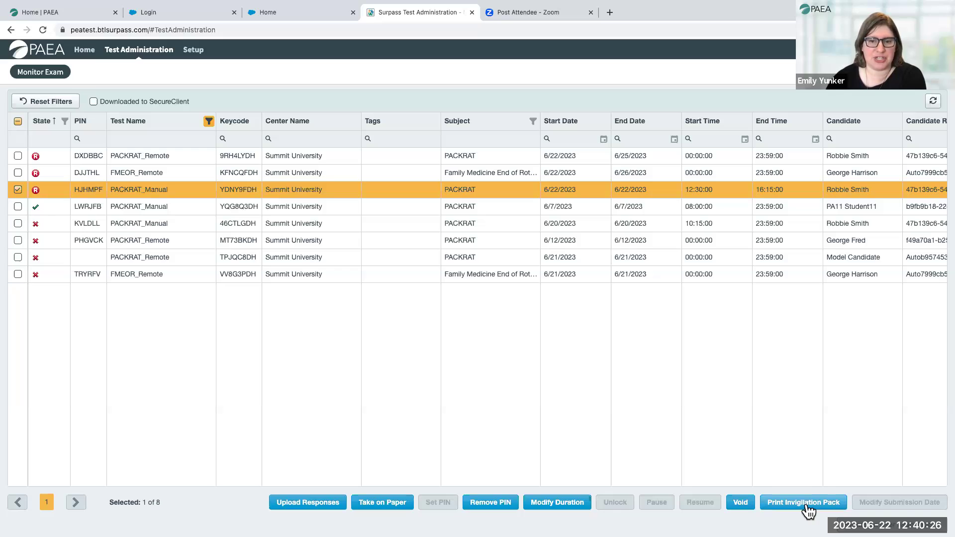
click(804, 503)
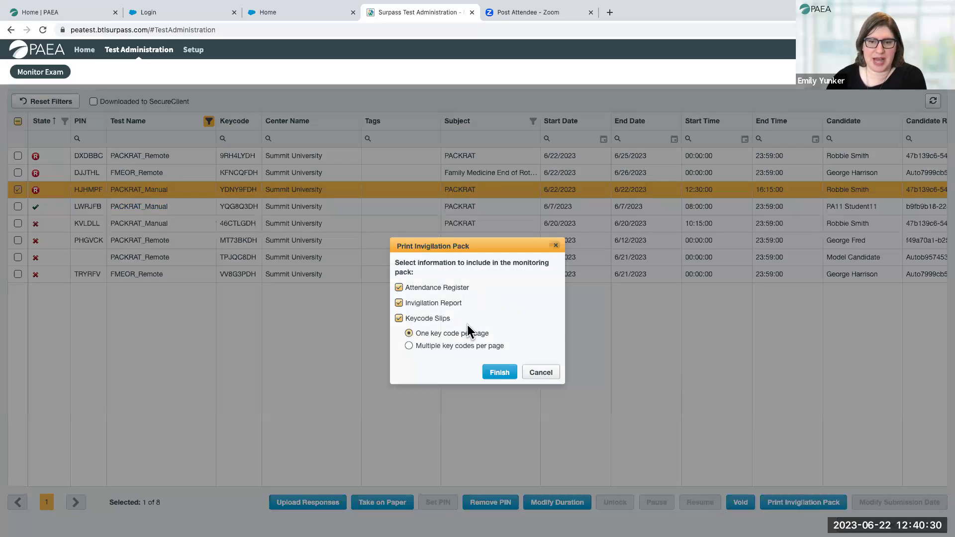
click(498, 373)
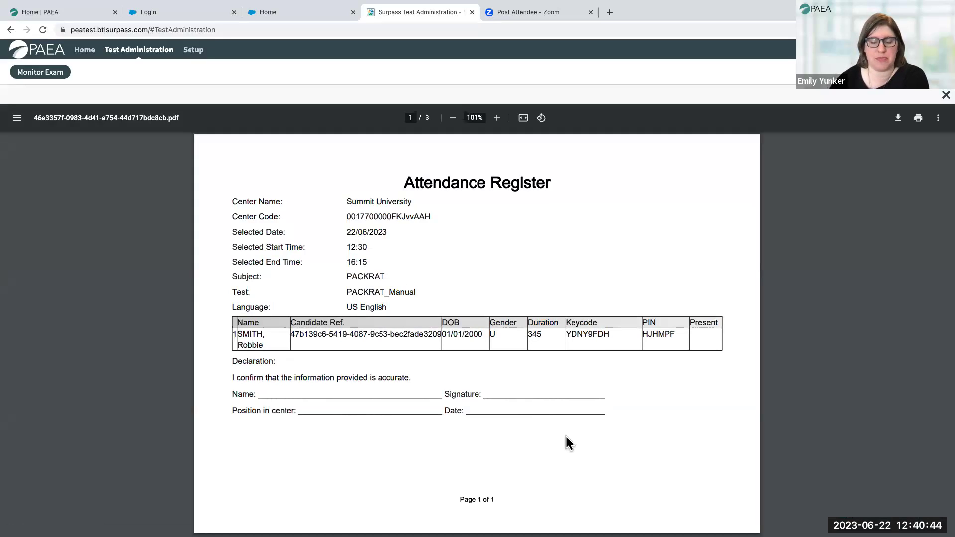
Scroll through the pack's Invigilation Report and Test Keycode pages, then return to the test list
scroll(568, 442, down, 2)
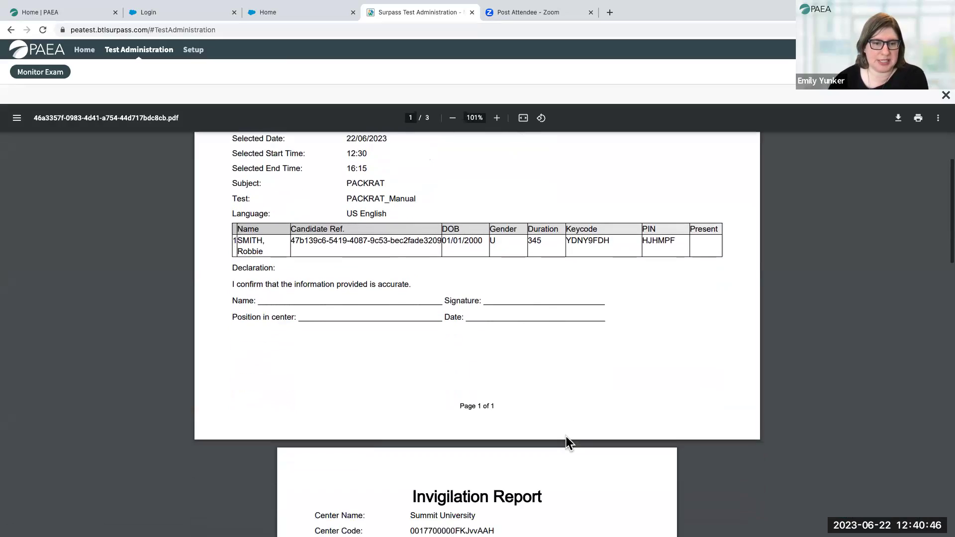
scroll(566, 437, down, 7)
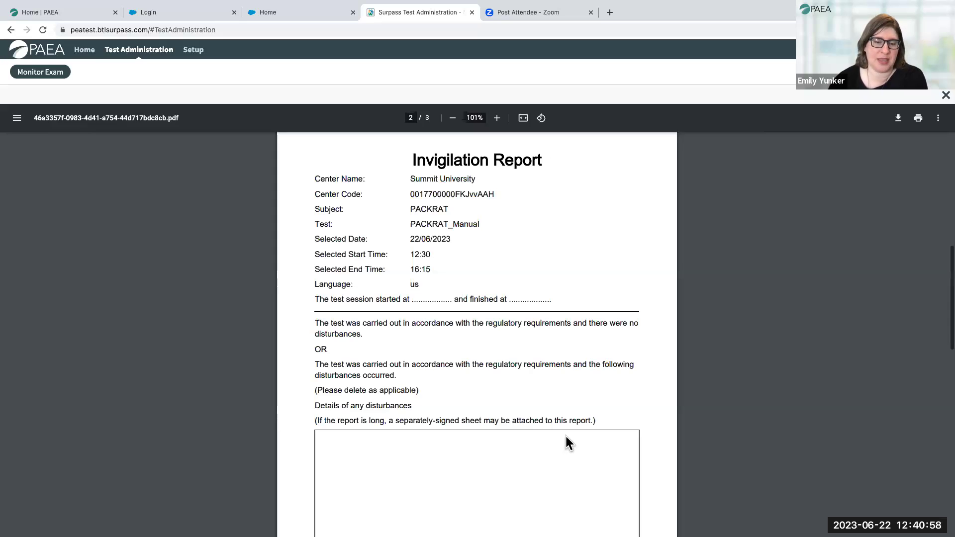
scroll(568, 443, down, 10)
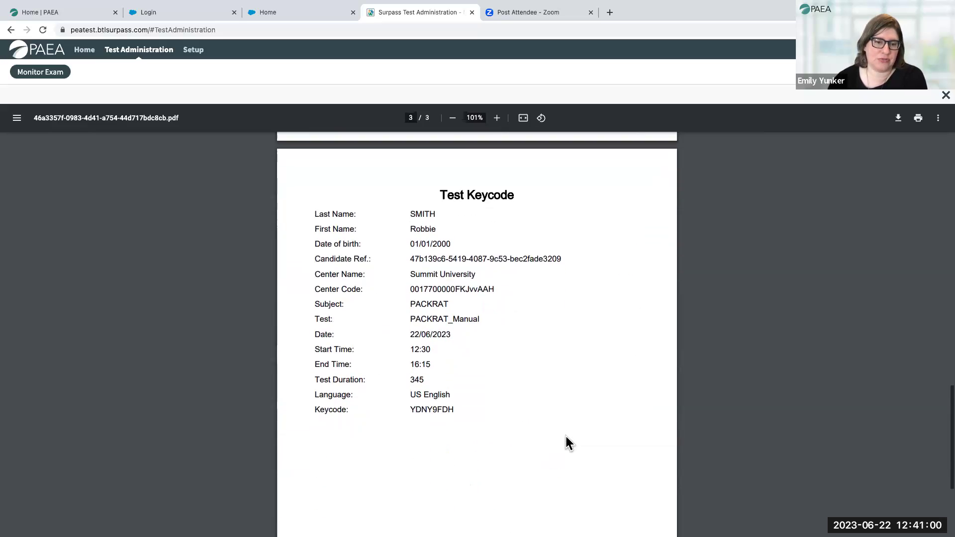
scroll(565, 434, down, 1)
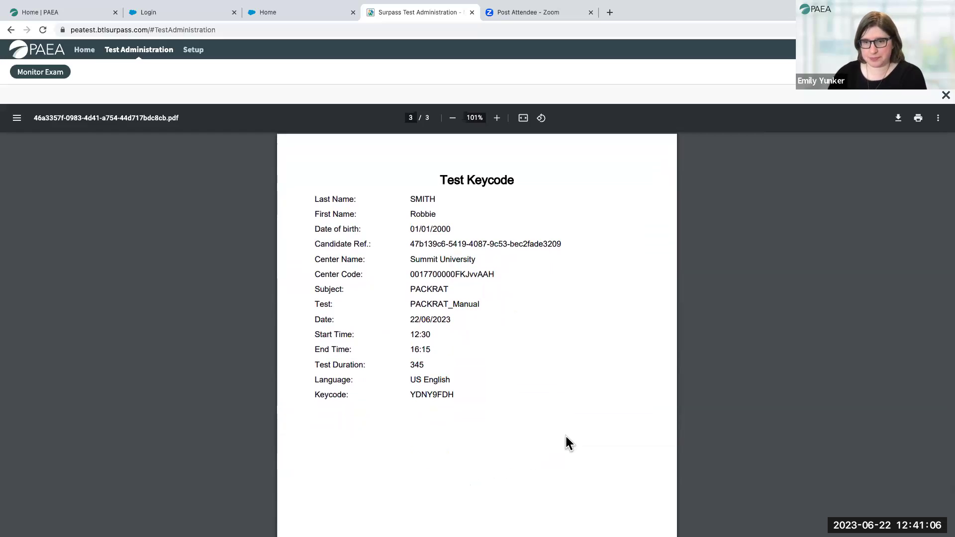
click(152, 56)
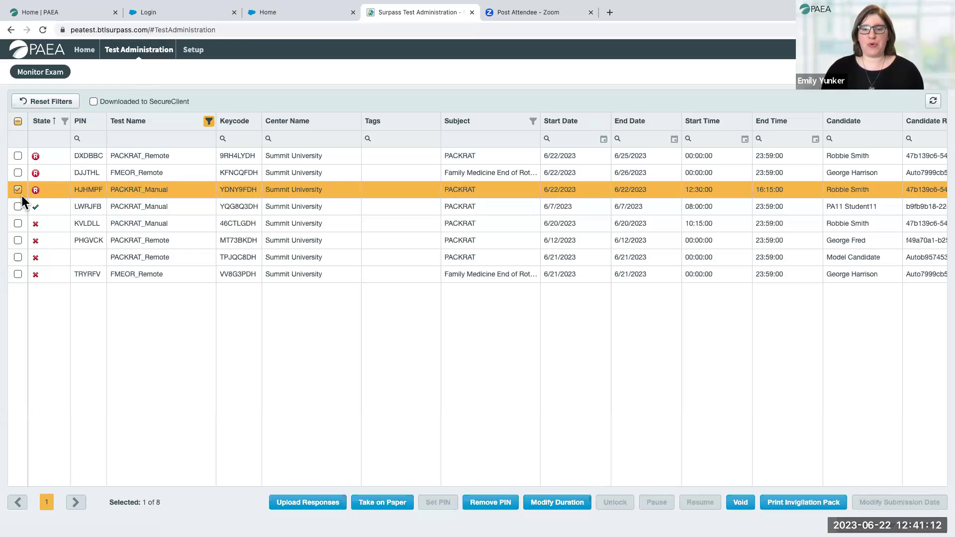
click(18, 190)
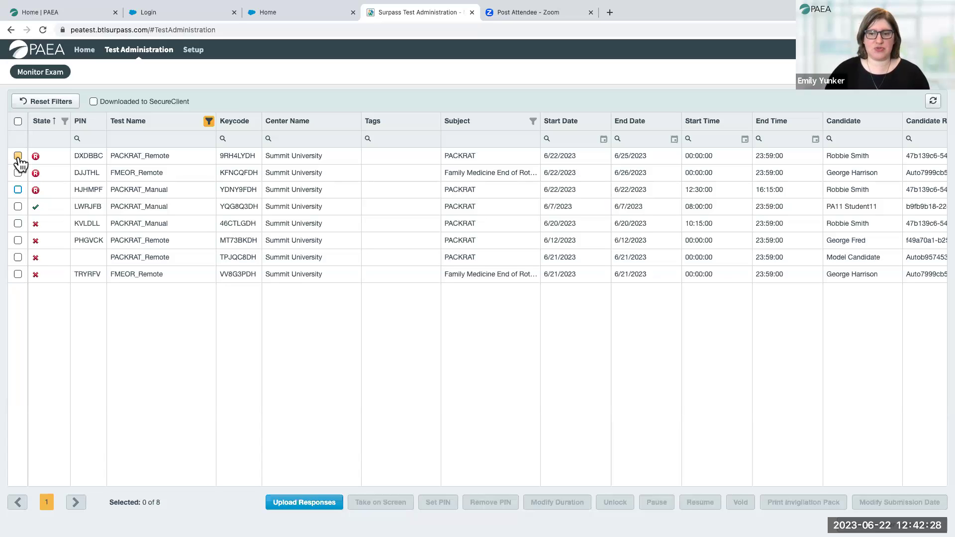
Remove the PIN from the 6/22–6/25 PACKRAT_Remote test
click(18, 156)
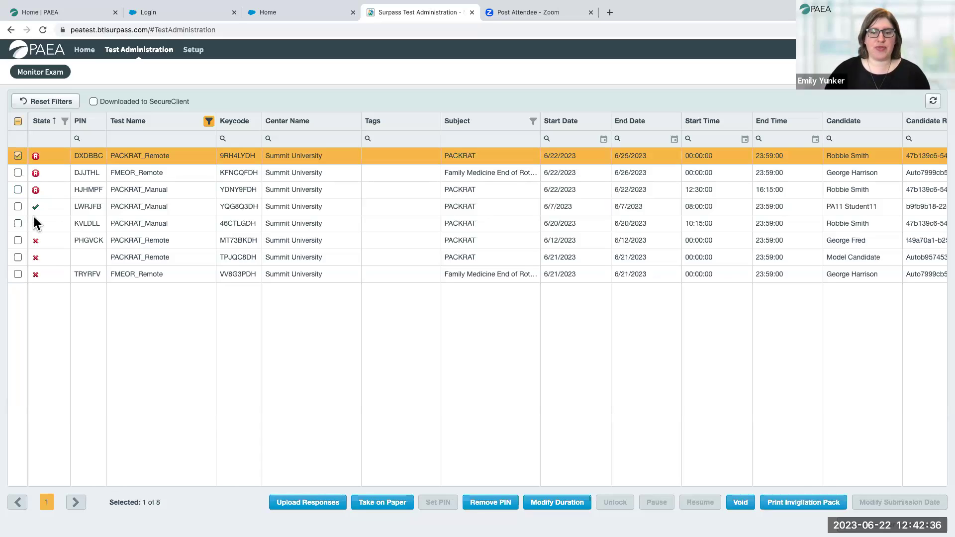
click(488, 505)
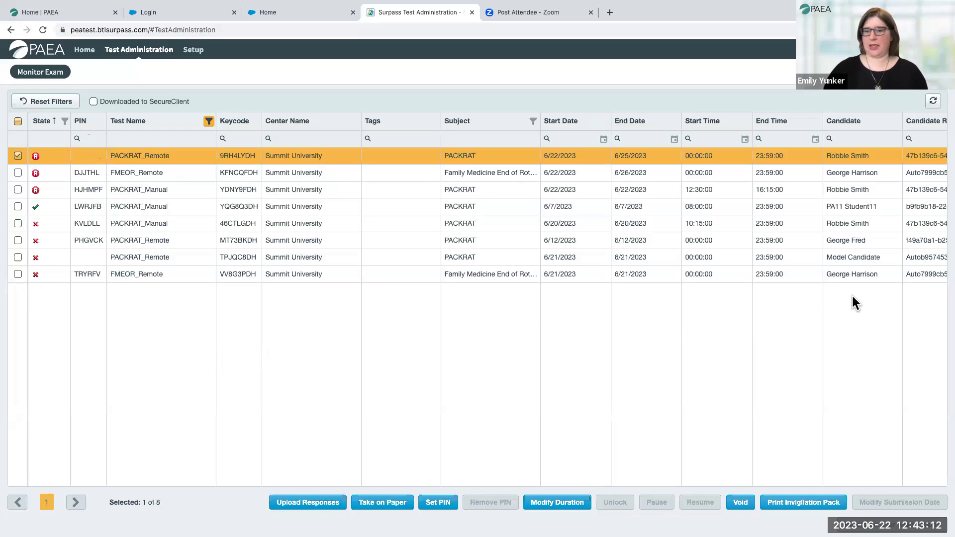
Refresh the test list, unlock the 6/22–6/25 PACKRAT_Remote test, and try Pause
click(934, 102)
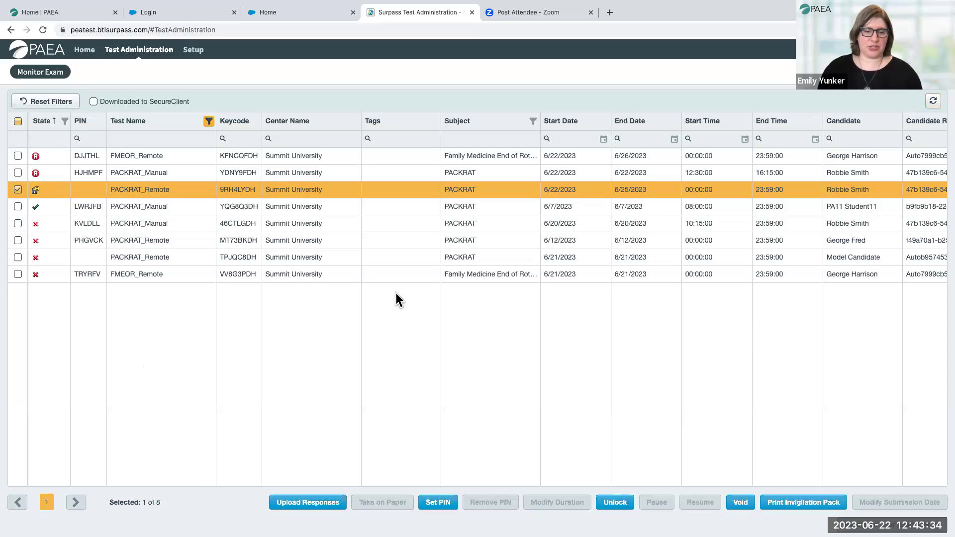
click(609, 503)
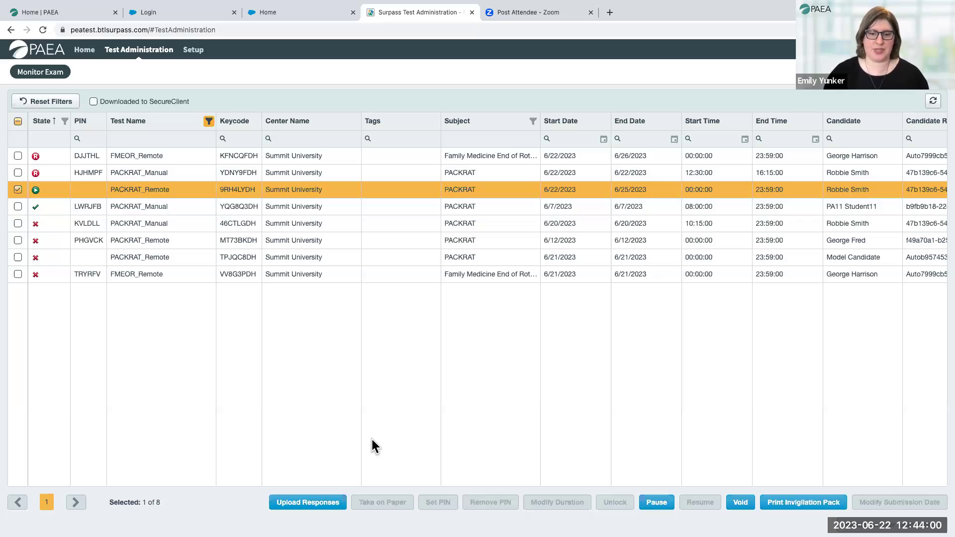
click(648, 504)
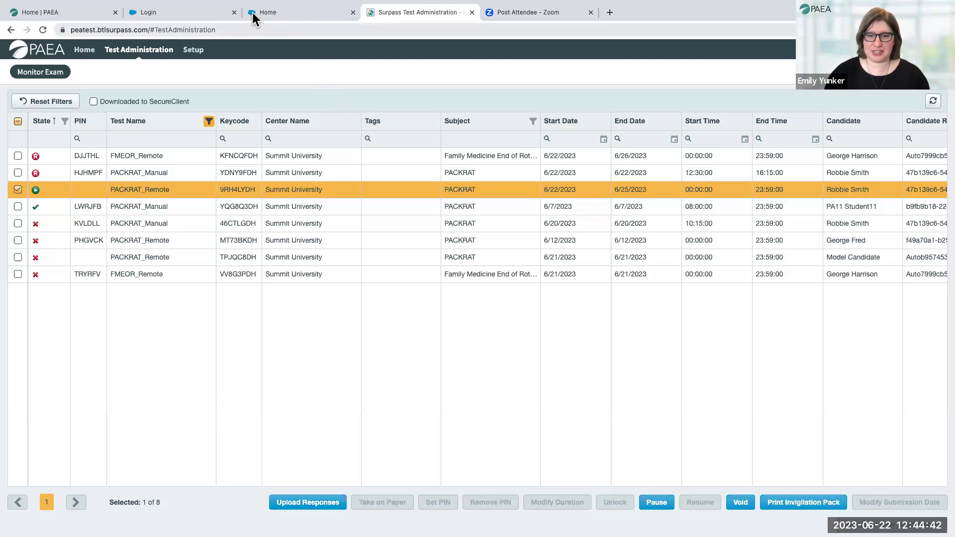
mouse_move(6, 536)
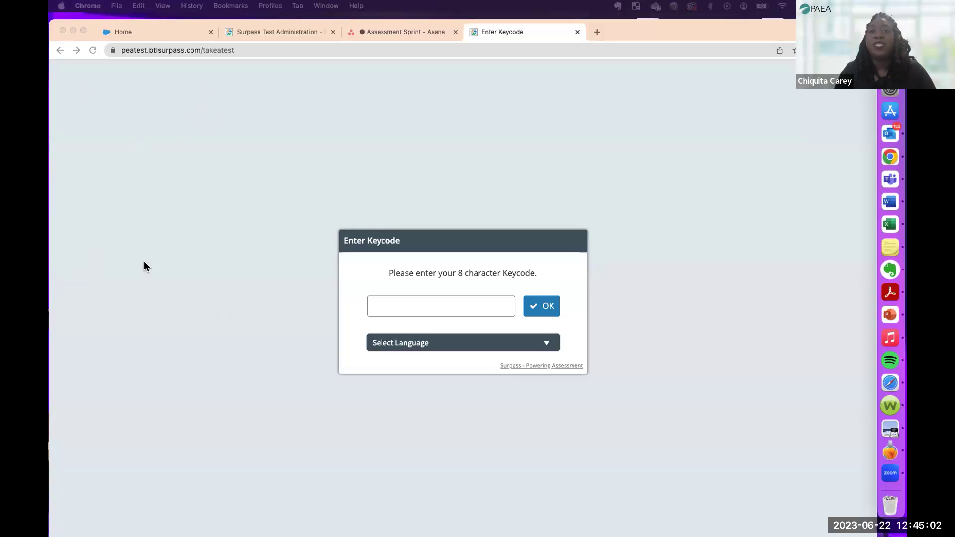
Paste the candidate's 8-character keycode and submit it to reach the FMEOR_Remote Confirm Details page
click(276, 263)
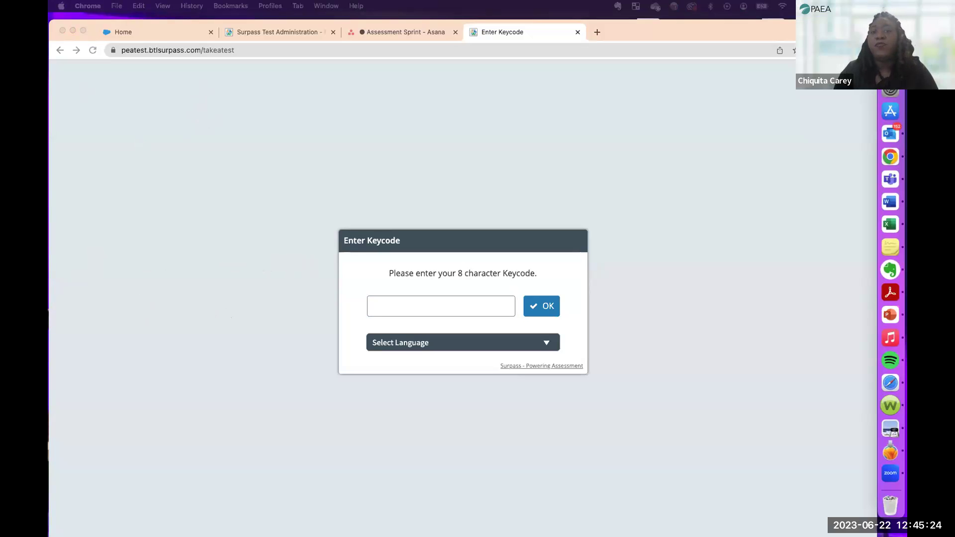
click(421, 303)
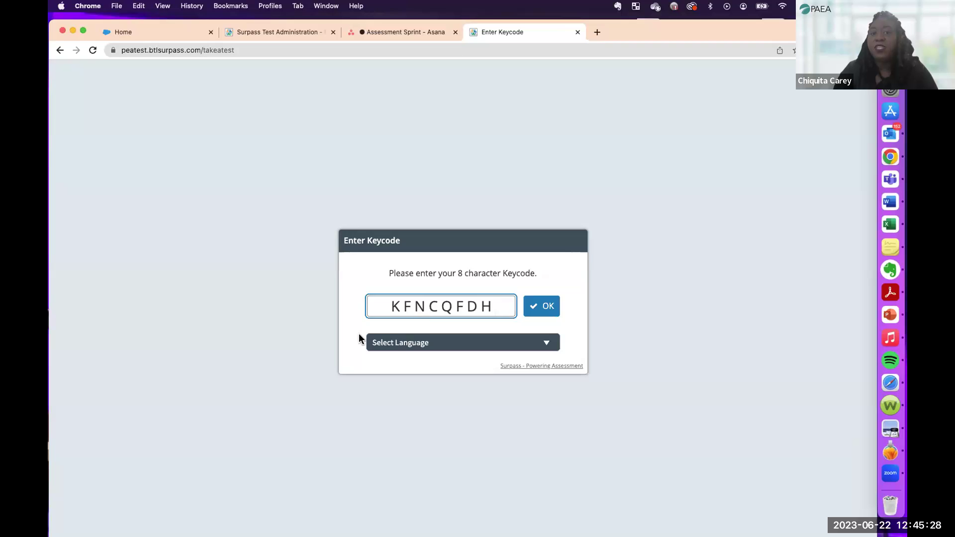
click(549, 314)
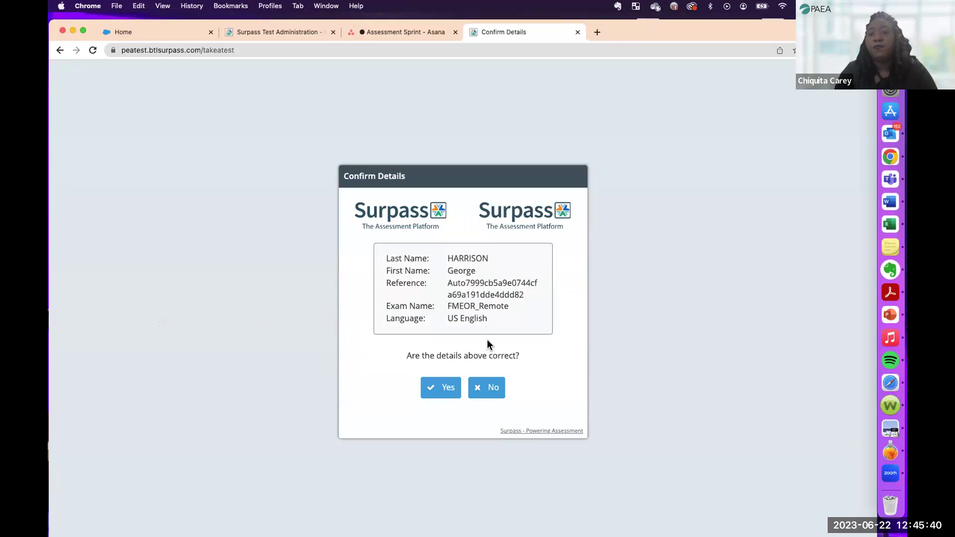
Confirm the candidate details, accept the examinee terms, and enter the 6-character PIN
click(446, 387)
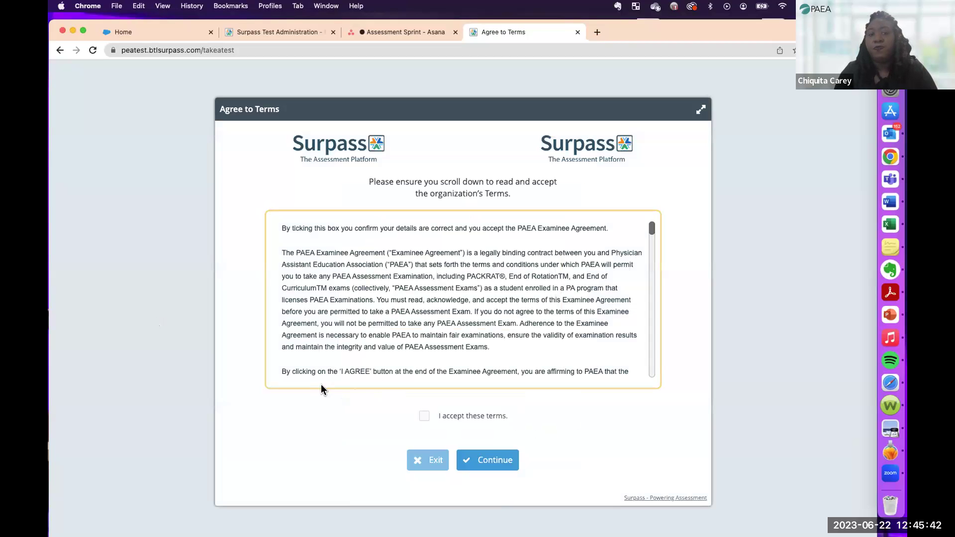
scroll(439, 329, down, 5)
scroll(438, 330, down, 10)
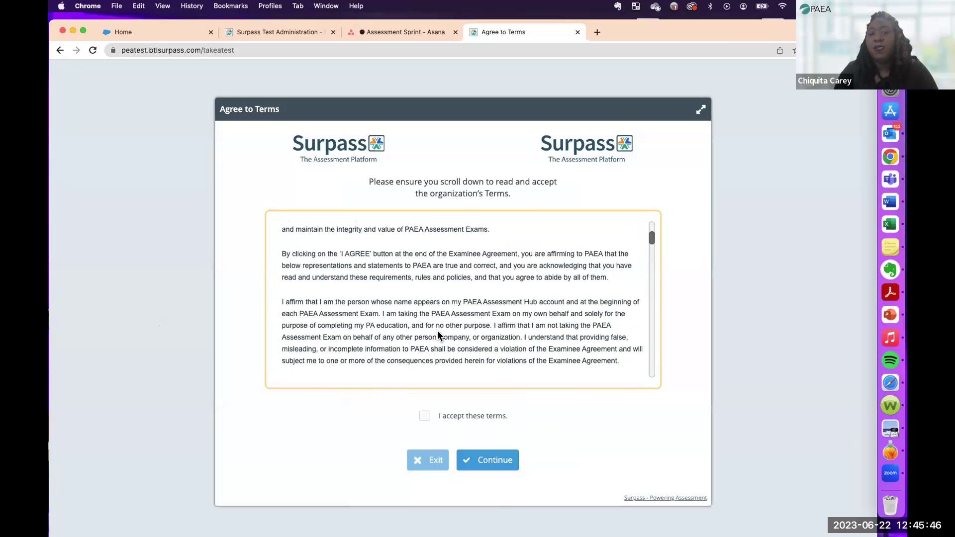
scroll(437, 336, down, 5)
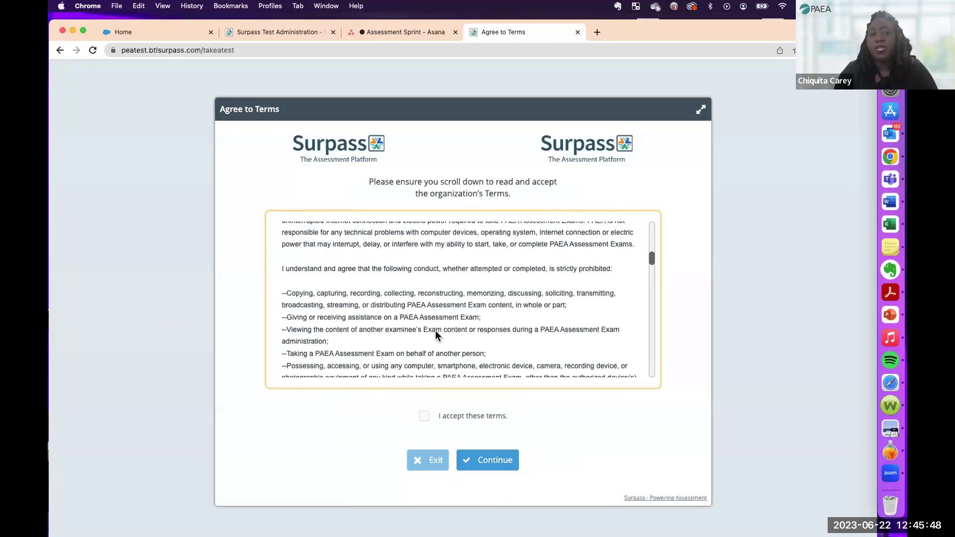
scroll(433, 333, down, 10)
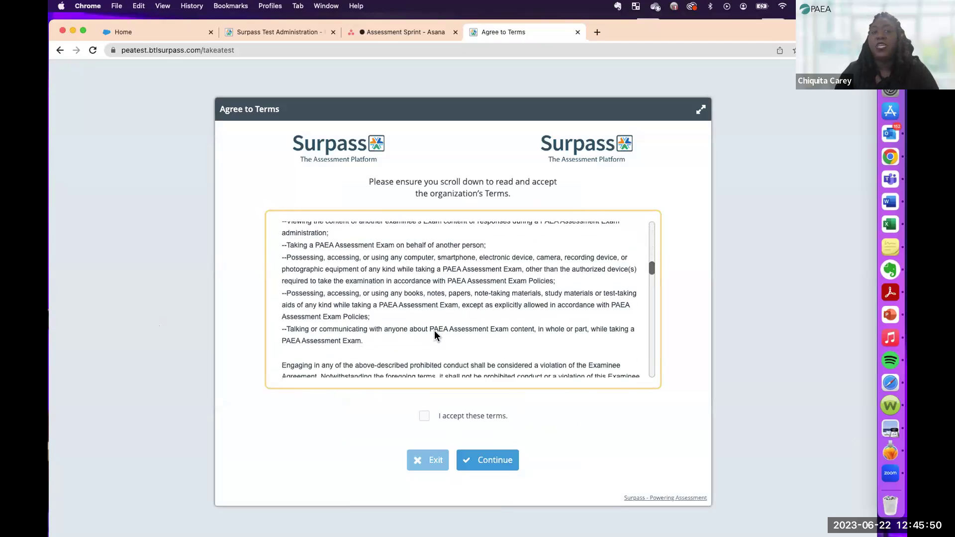
scroll(432, 331, down, 10)
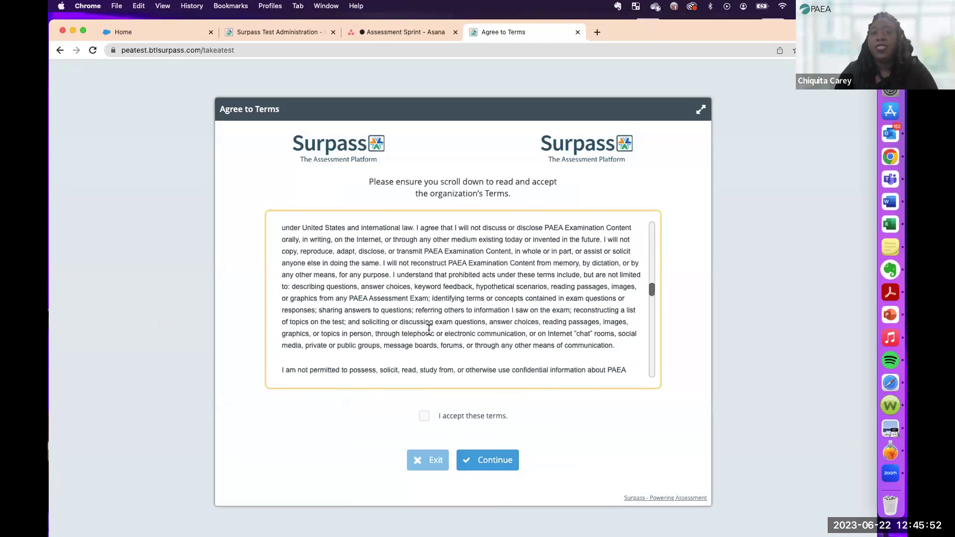
scroll(424, 332, down, 10)
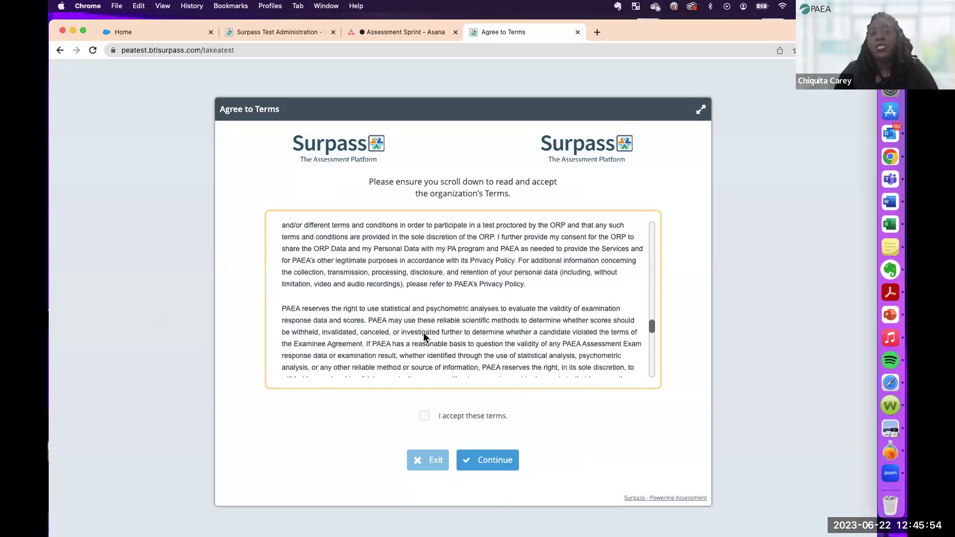
scroll(427, 351, down, 5)
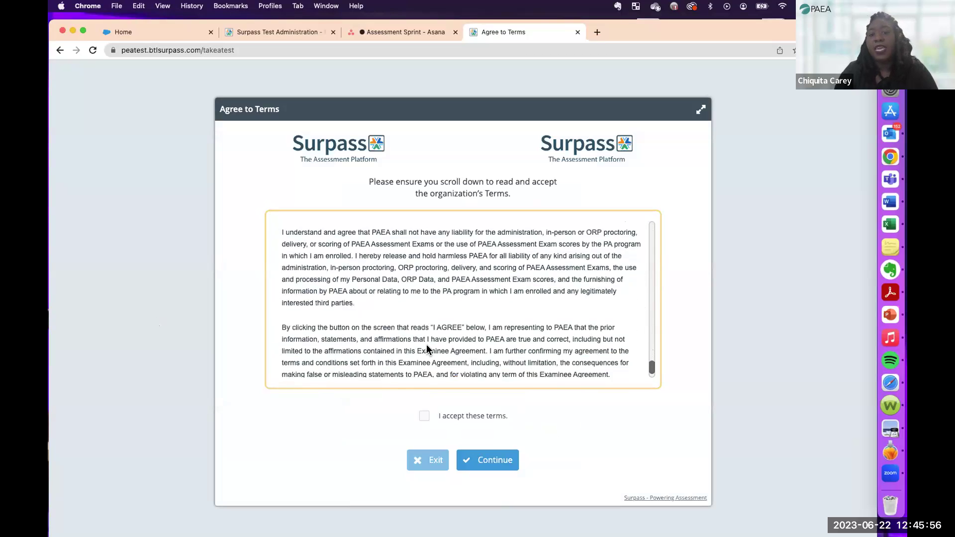
click(424, 416)
click(485, 460)
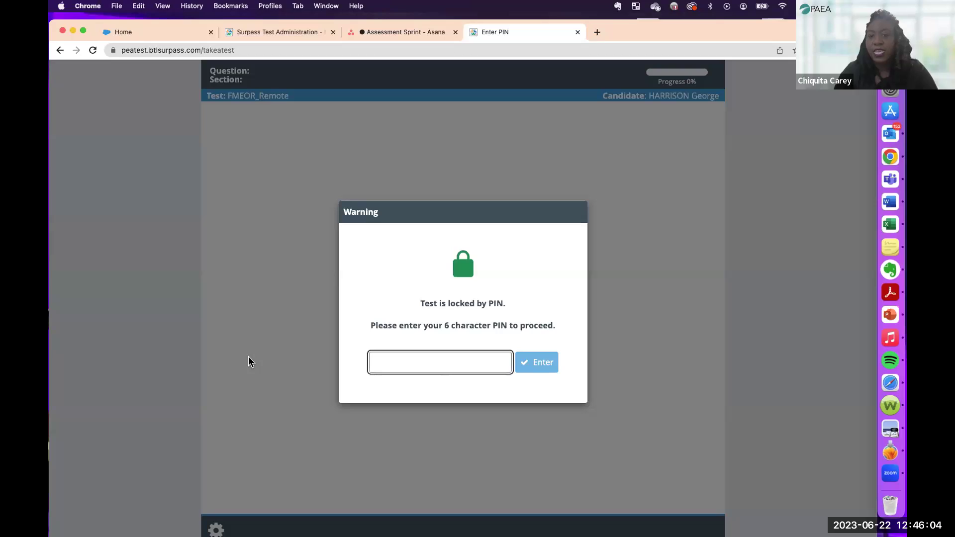
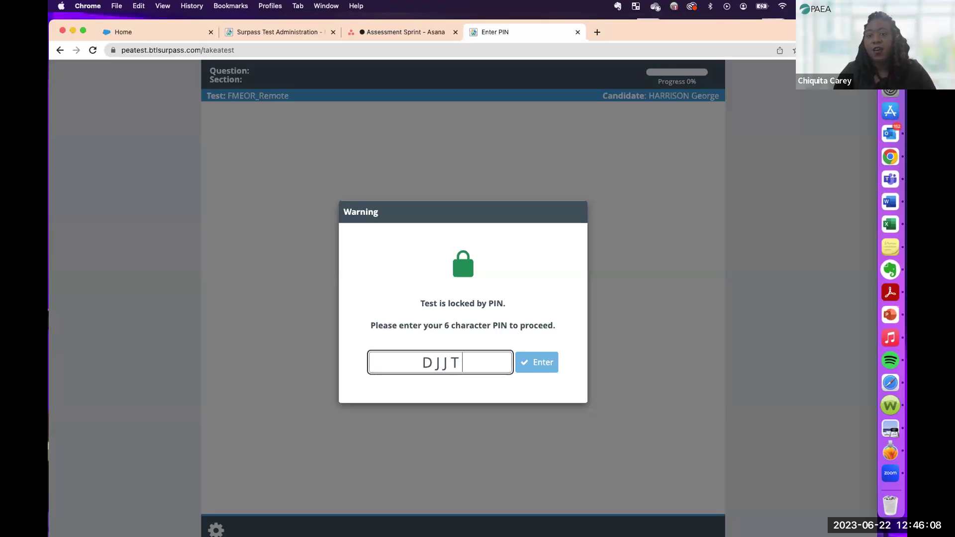
click(535, 368)
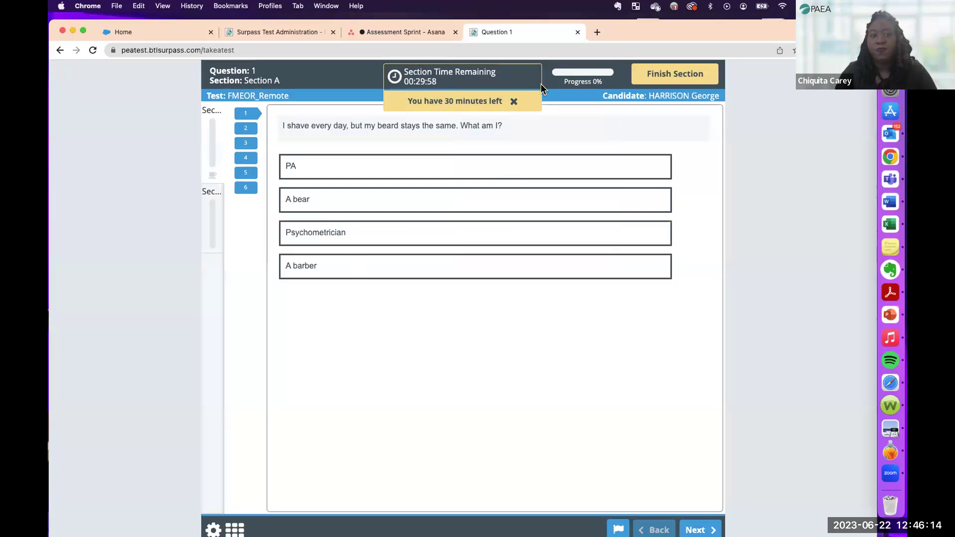
On Question 1, strike out PA, A bear and Psychometrician, then answer A barber
click(514, 102)
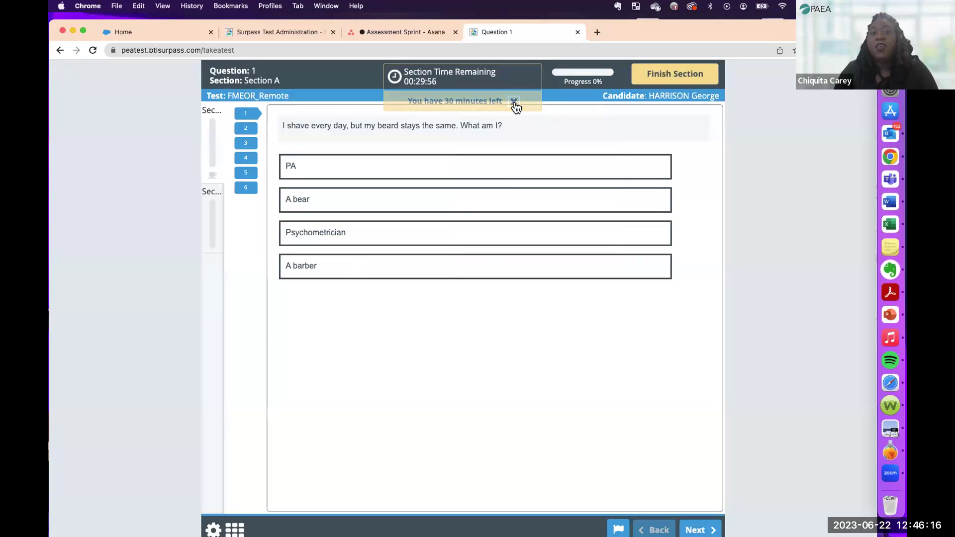
click(437, 85)
click(437, 87)
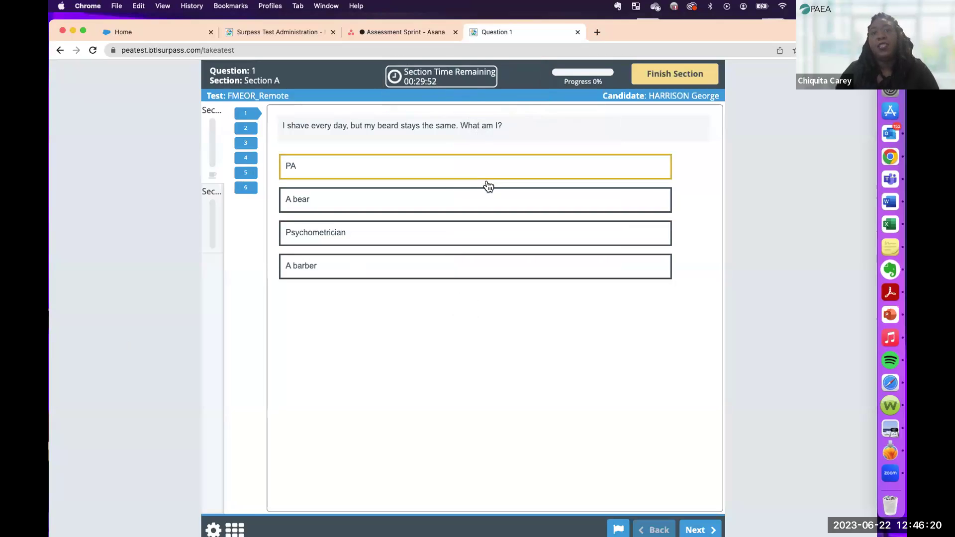
right_click(370, 174)
right_click(337, 206)
right_click(337, 232)
click(336, 268)
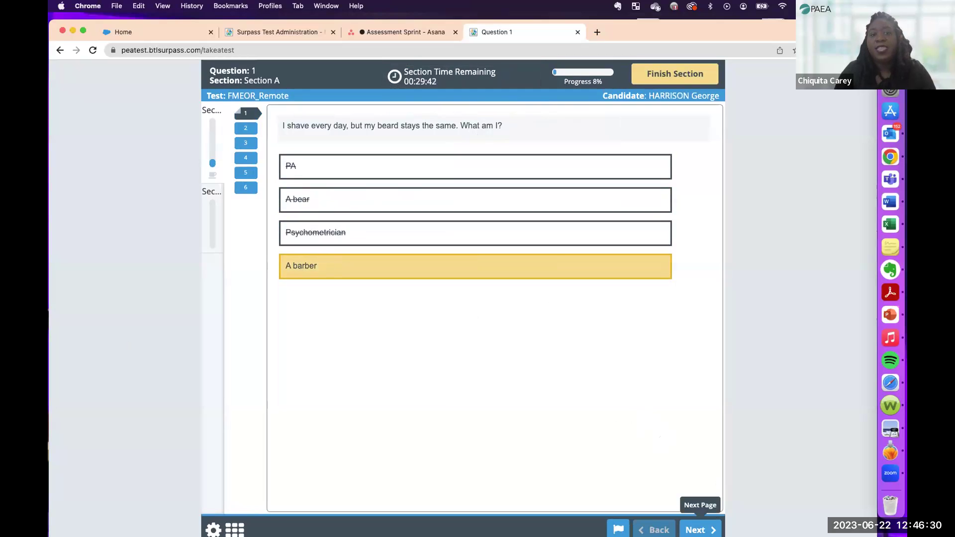
click(698, 530)
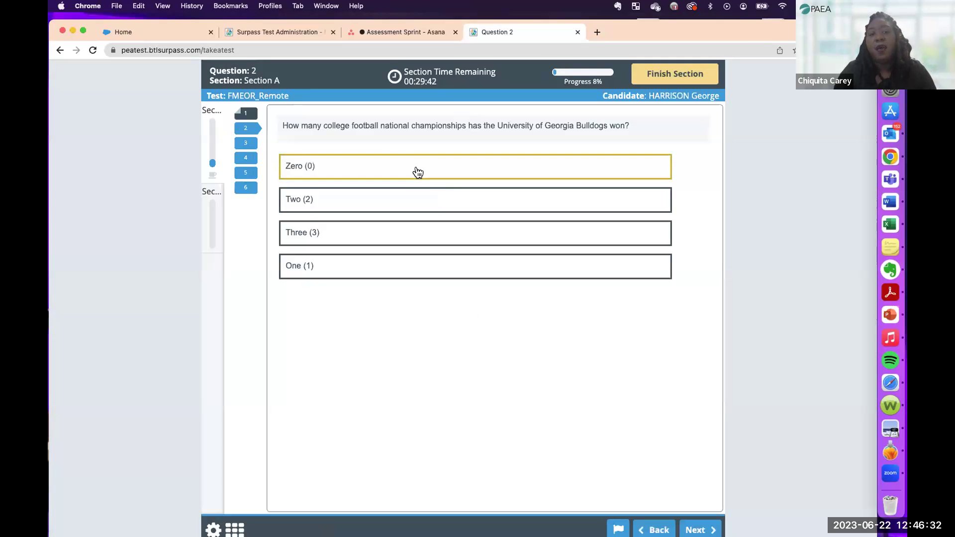
Highlight 'college football national championships' in yellow and answer Question 2 with Three (3)
drag(322, 126, 463, 128)
click(464, 145)
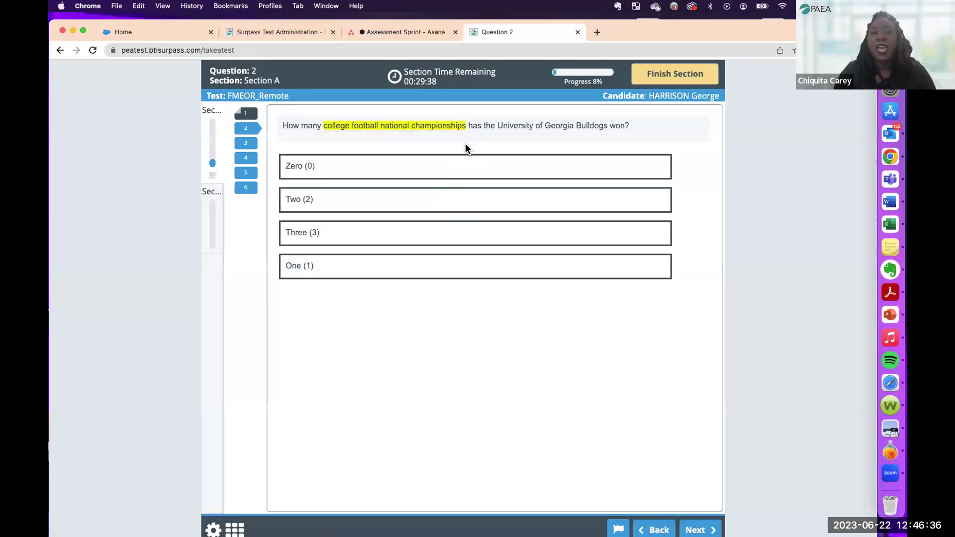
click(458, 232)
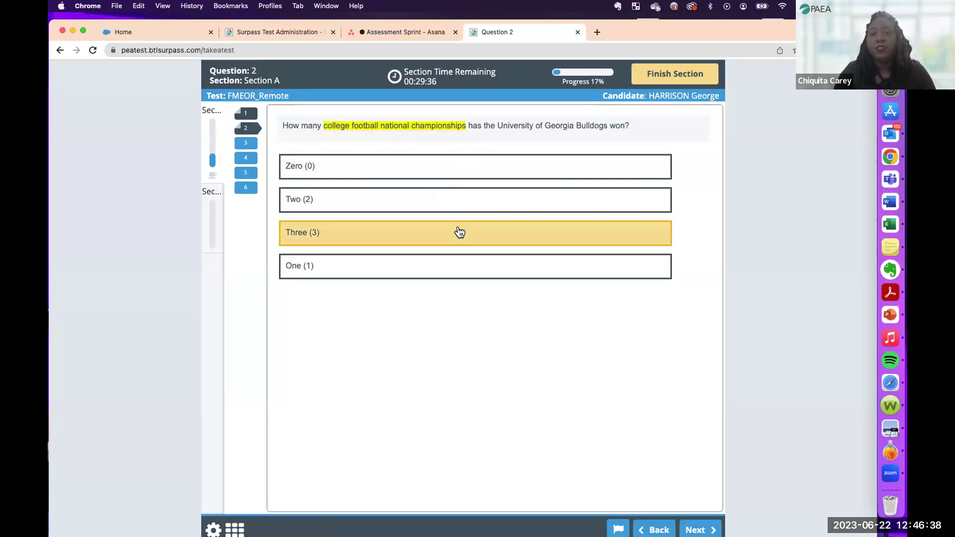
click(700, 529)
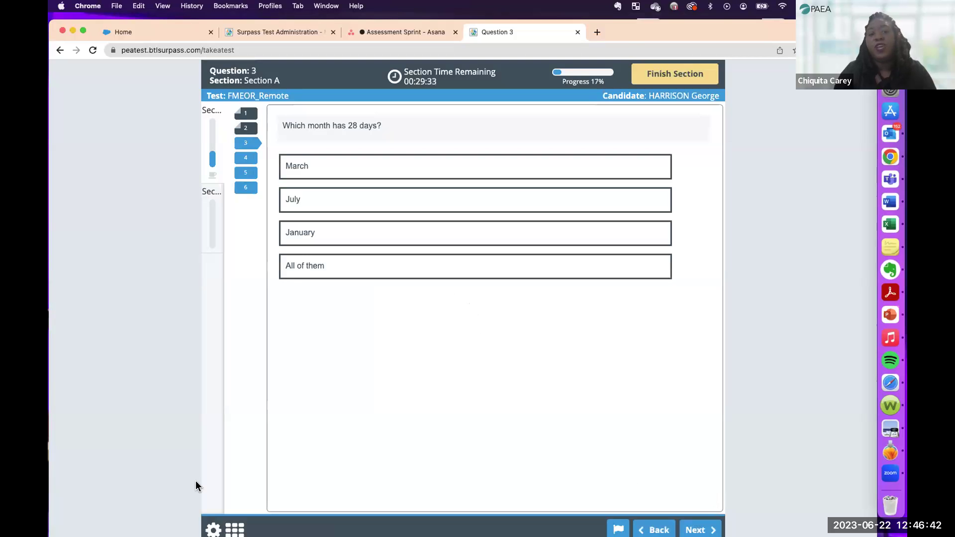
Apply the Black Text with Light green Background scheme from the display preferences
click(213, 528)
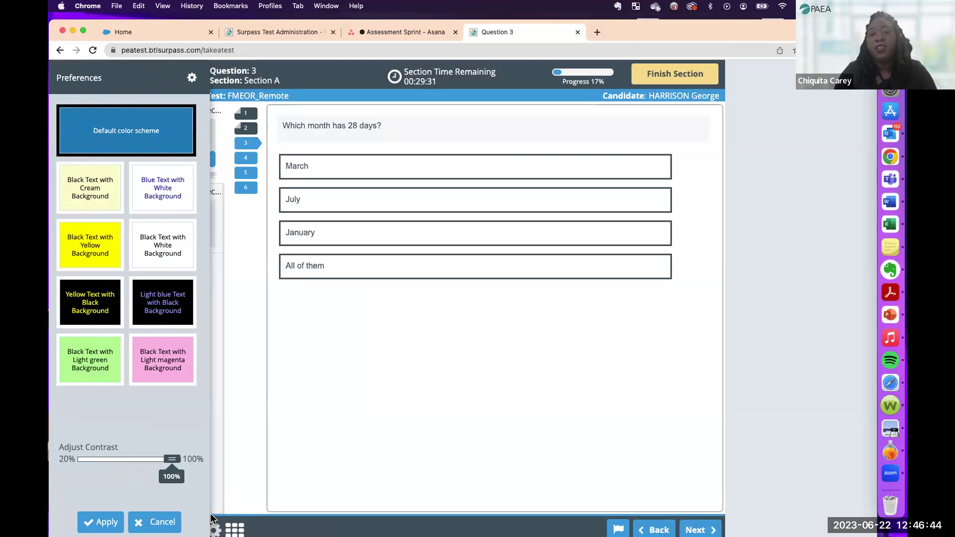
click(157, 310)
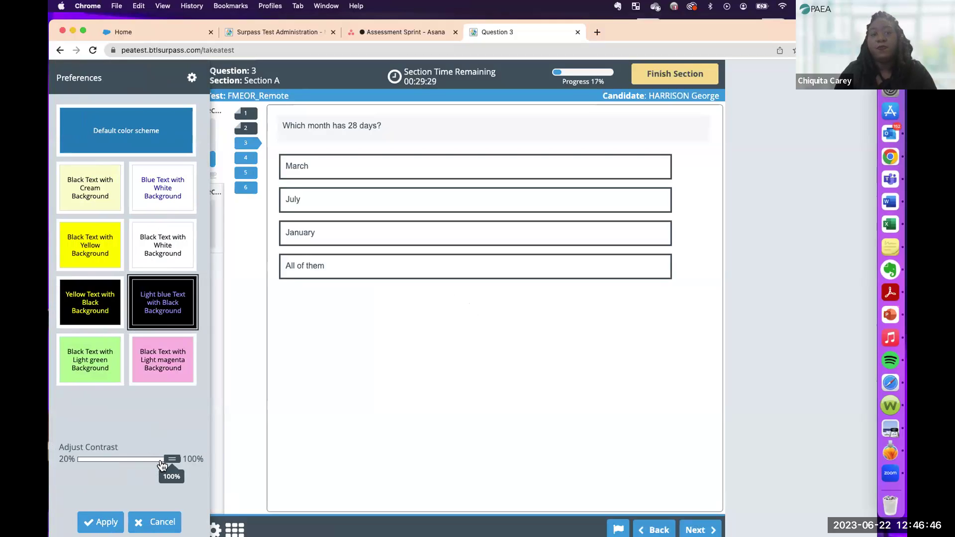
click(87, 365)
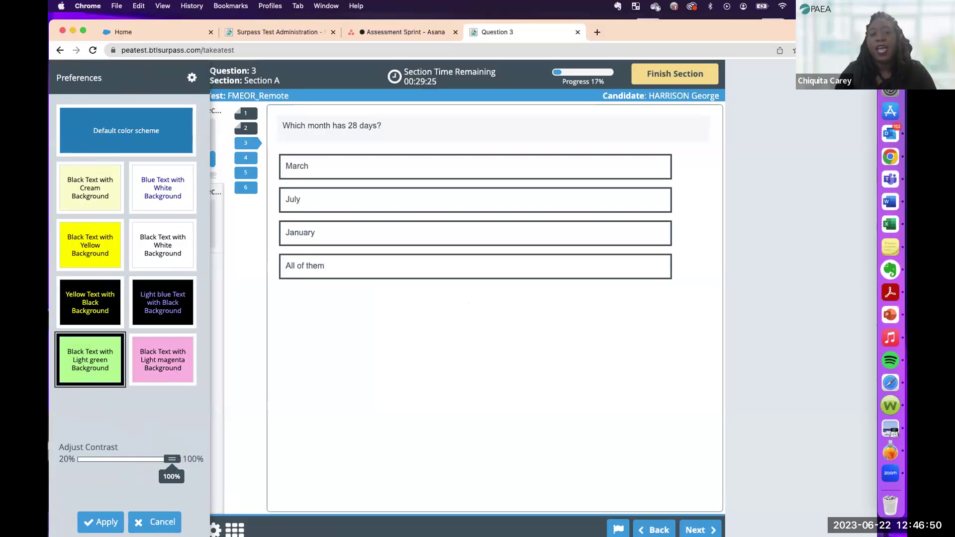
click(101, 522)
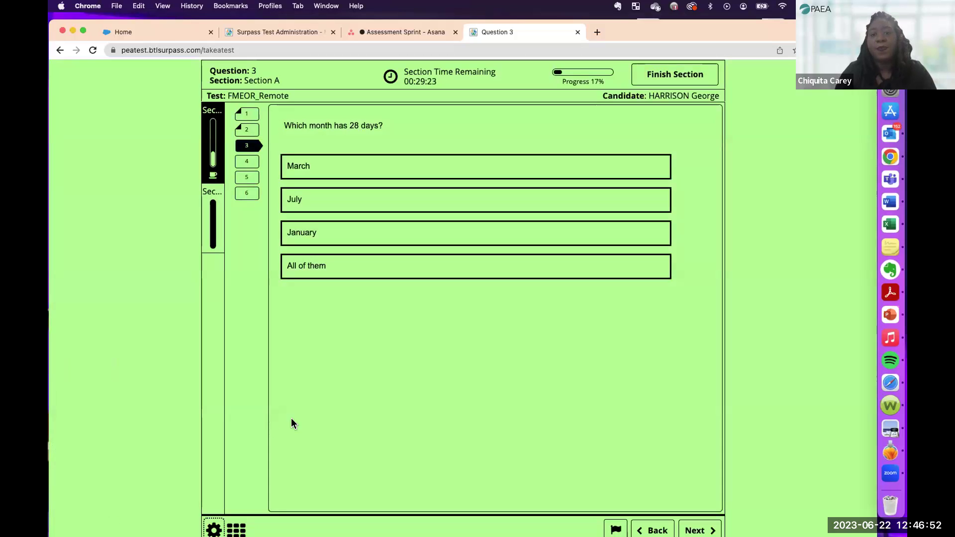
Answer Question 3 'All of them', then flag Question 4 and answer 'The mean is pulled toward the tail'
click(326, 274)
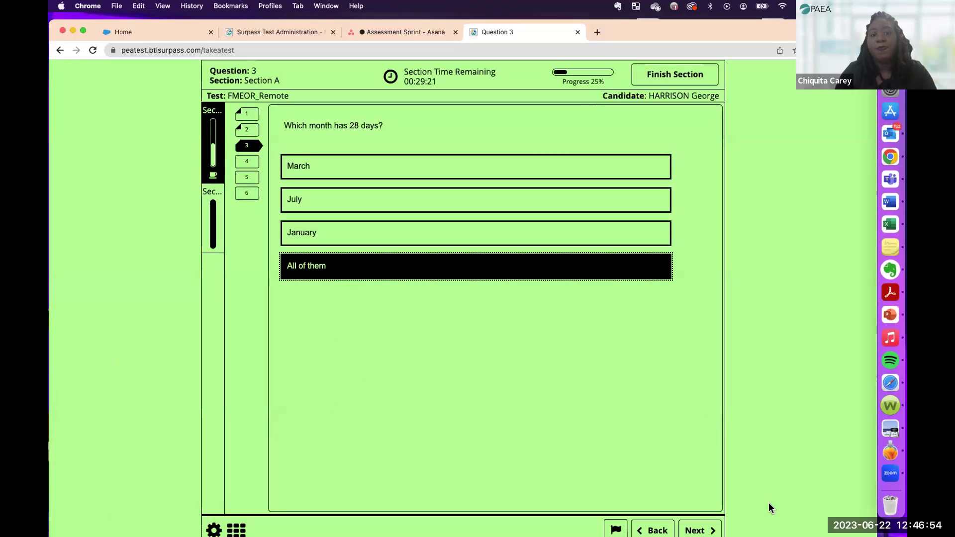
click(706, 529)
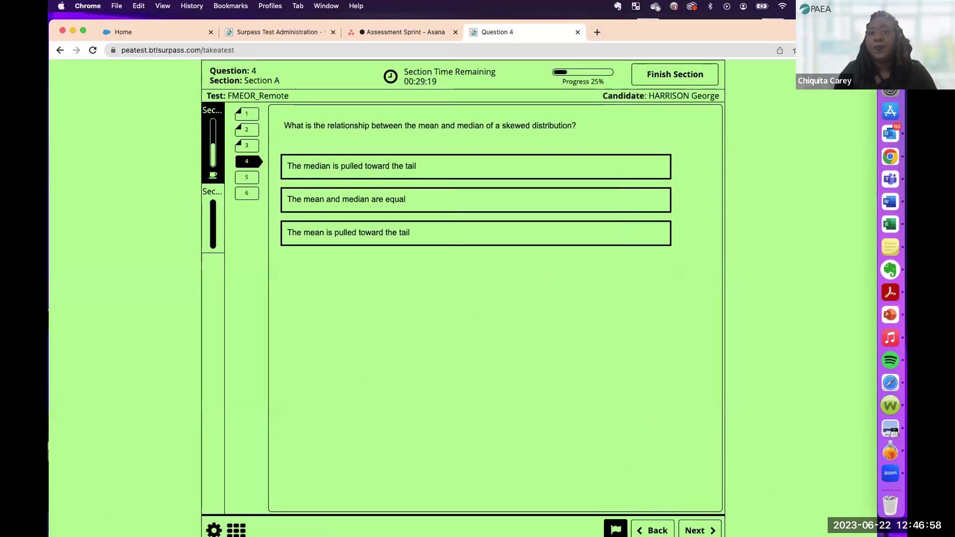
click(615, 529)
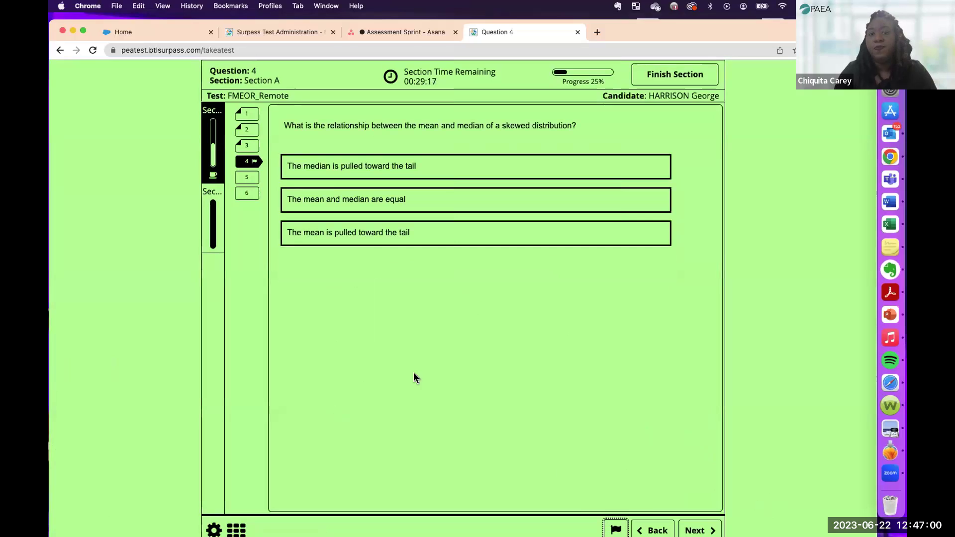
click(353, 243)
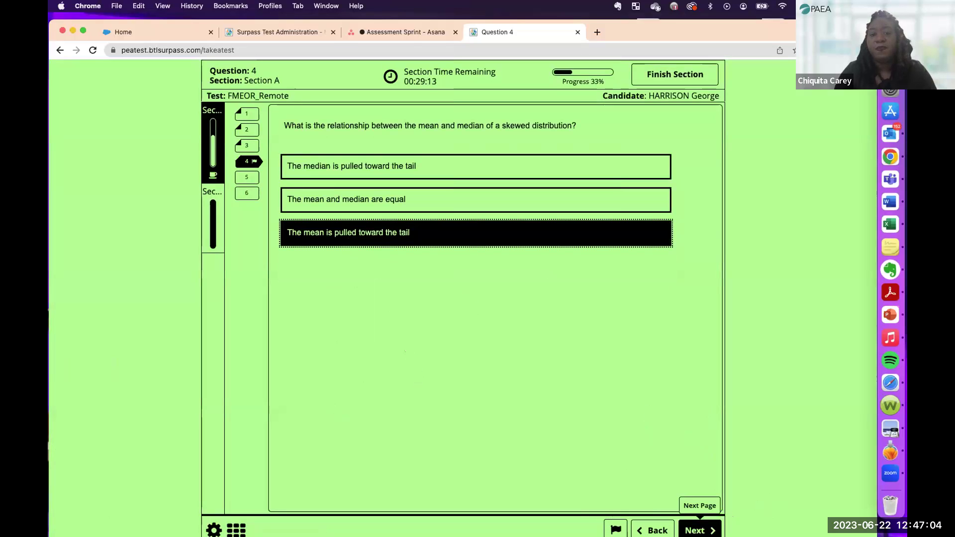
click(700, 530)
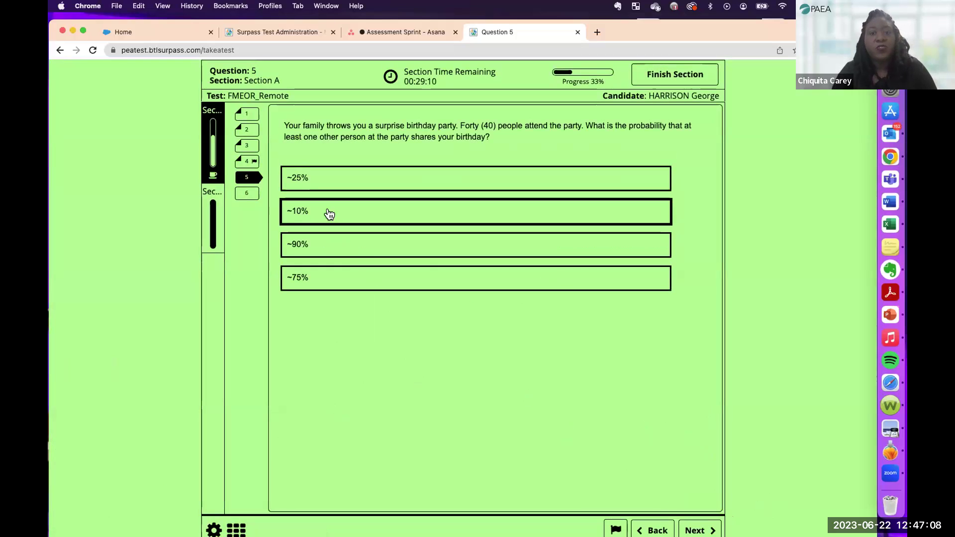
Answer Question 5 with ~10% and Question 6 with 'Both give a 50/50 shot'
click(329, 214)
click(699, 530)
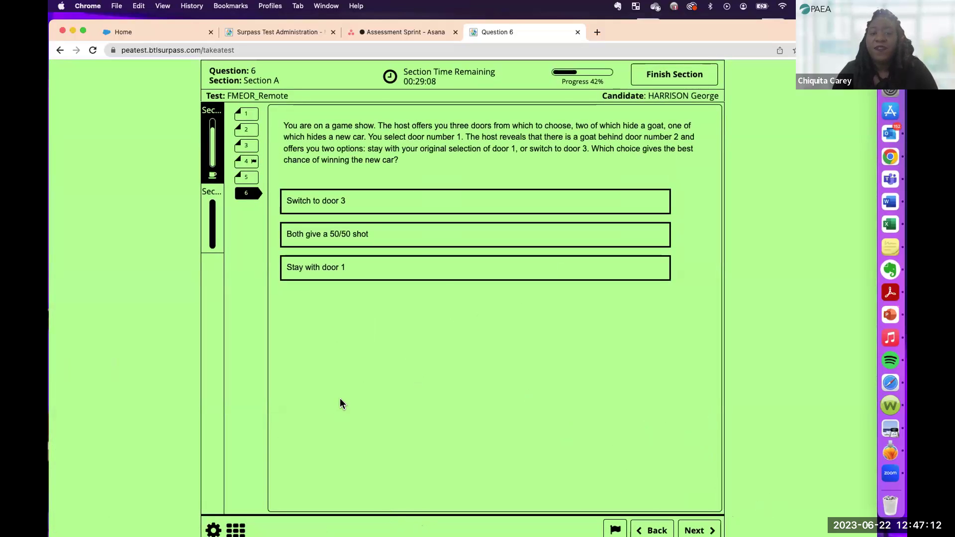
click(342, 238)
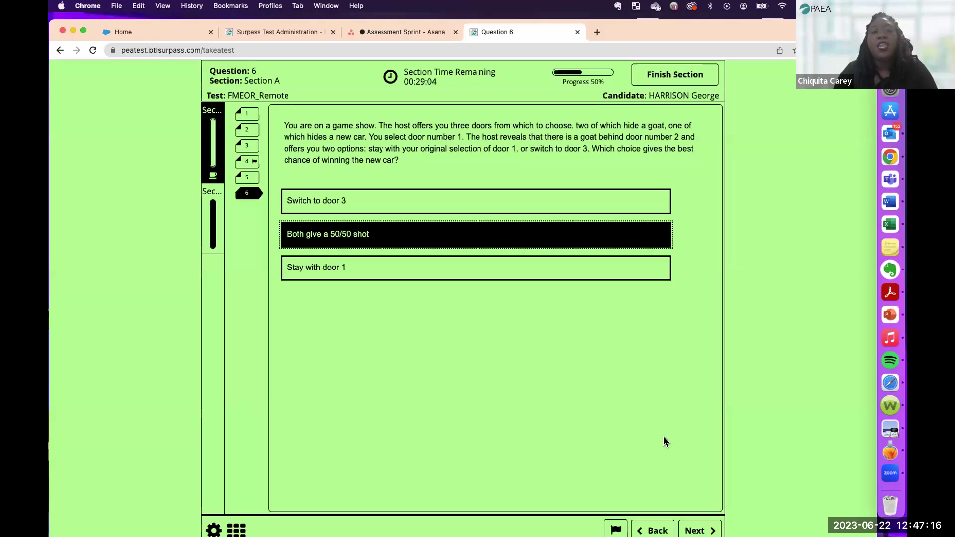
scroll(681, 439, down, 1)
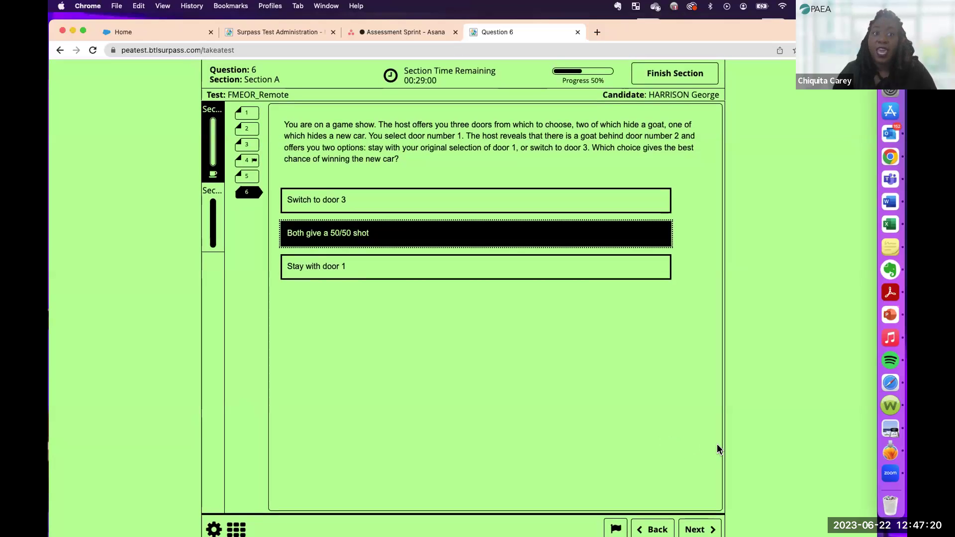
scroll(717, 445, up, 1)
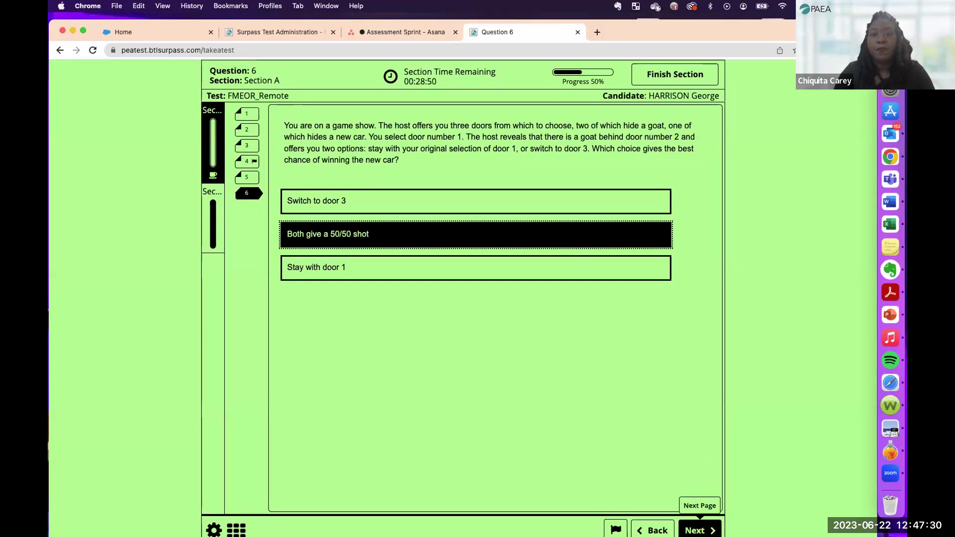
Finish Section A despite the flagged question and resume the test from the break
click(700, 530)
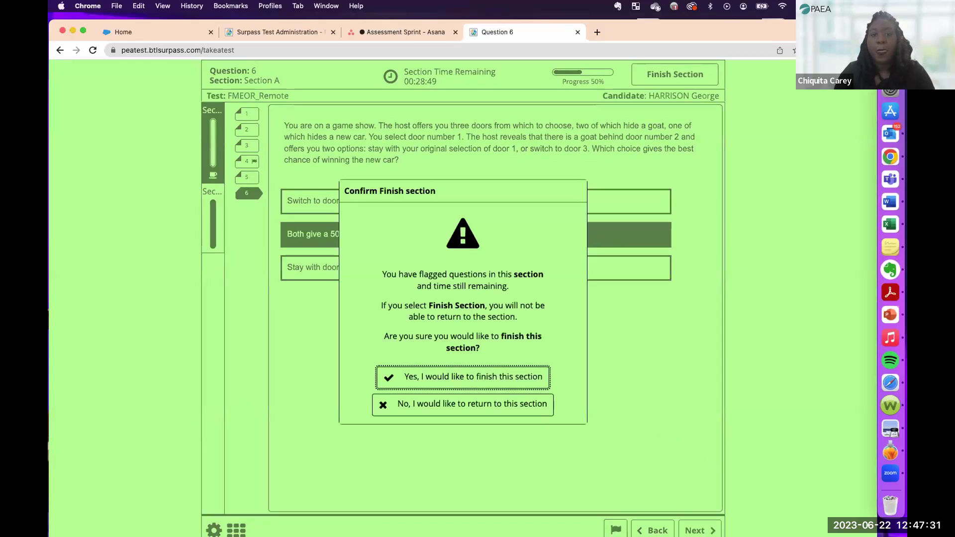
click(485, 378)
click(485, 365)
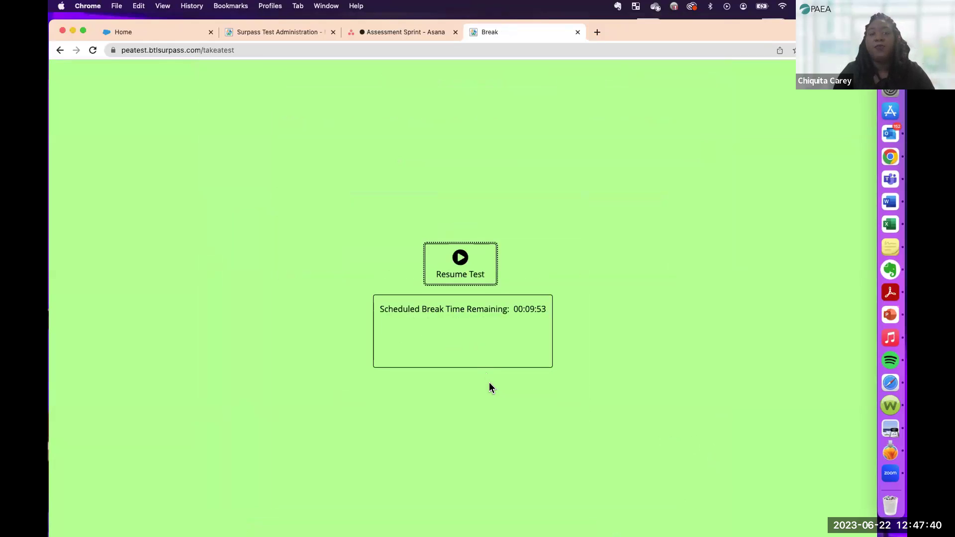
click(465, 265)
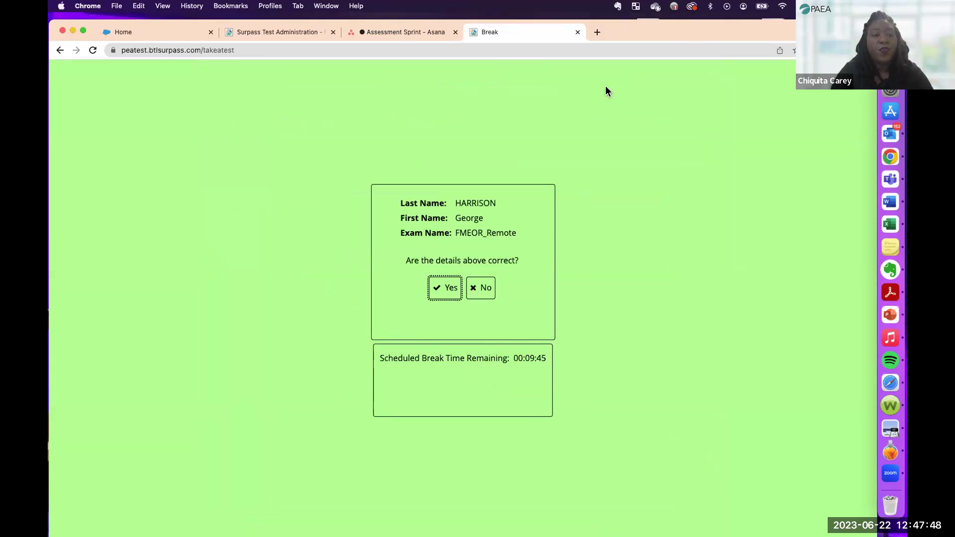
drag(694, 22, 697, 15)
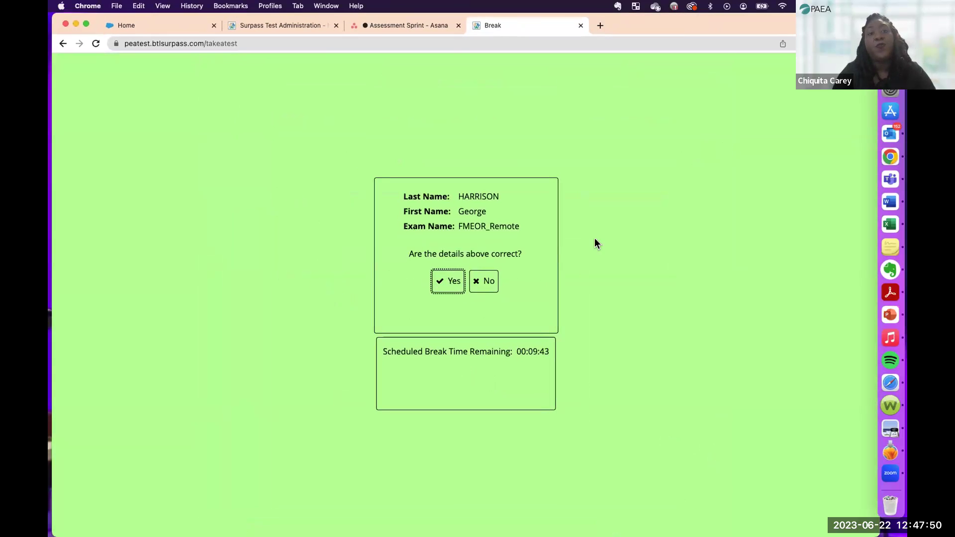